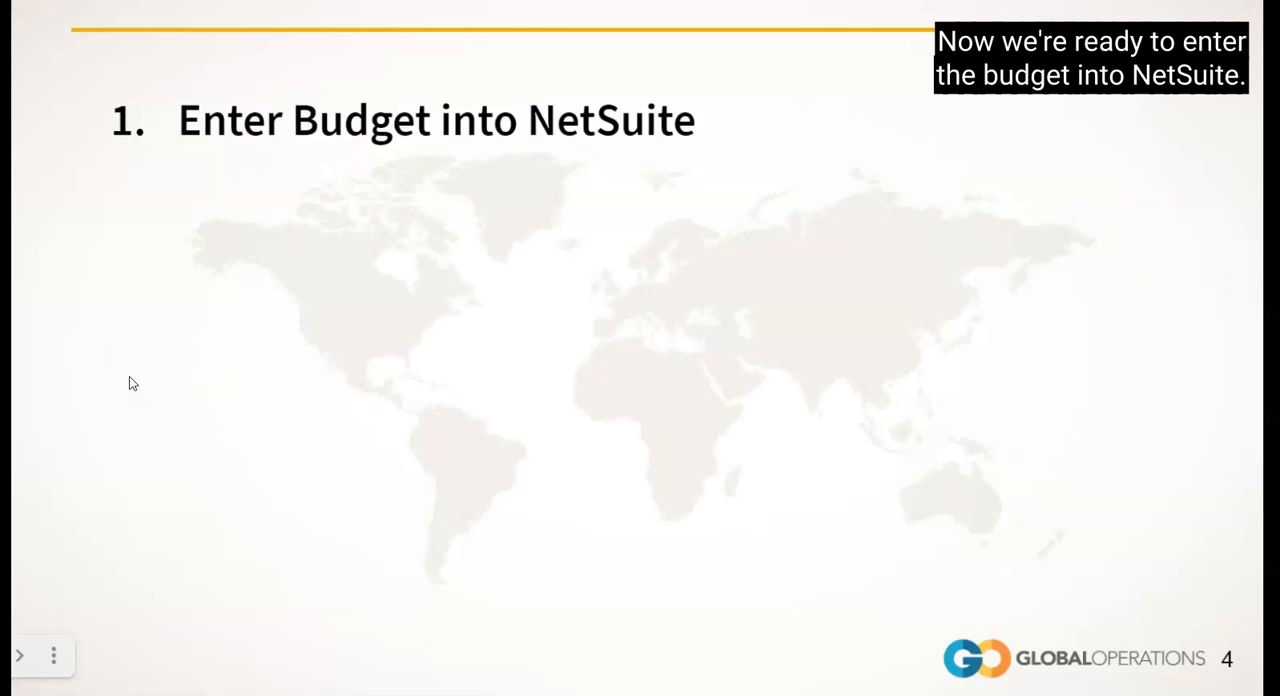
left_click(163, 365)
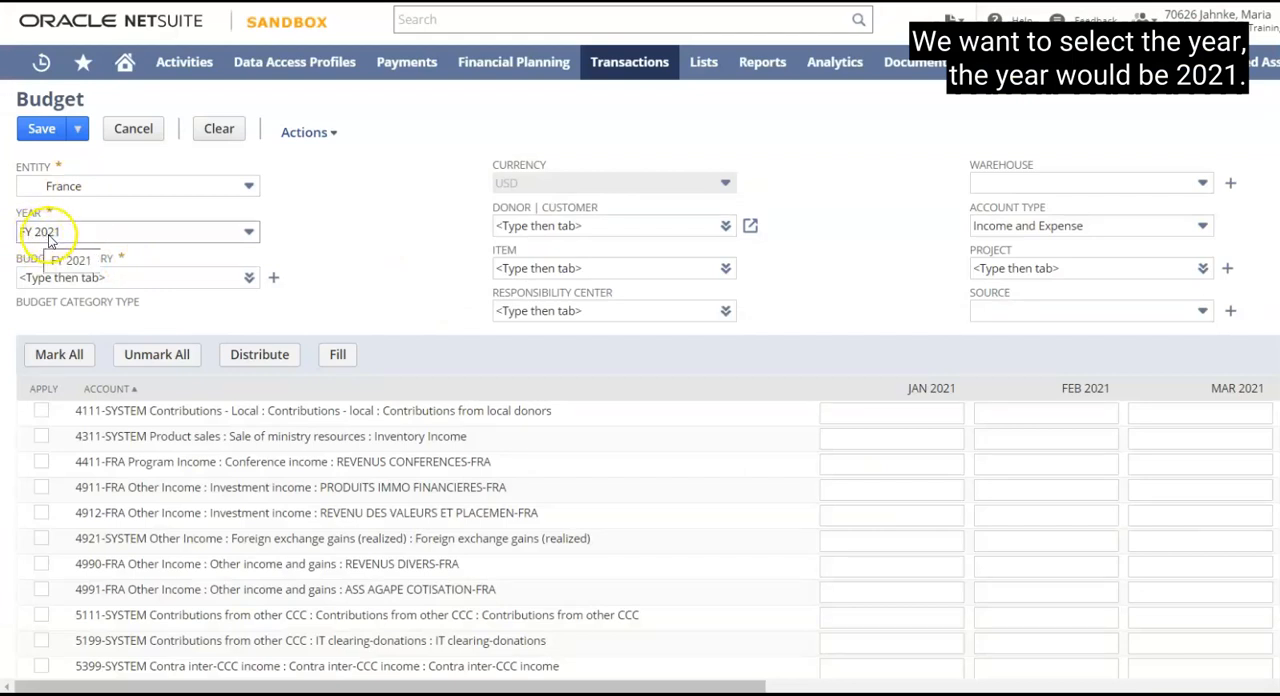
Set the budget category to FRA-NSR for the France FY 2021 budget.
left_click(115, 277)
type("FR")
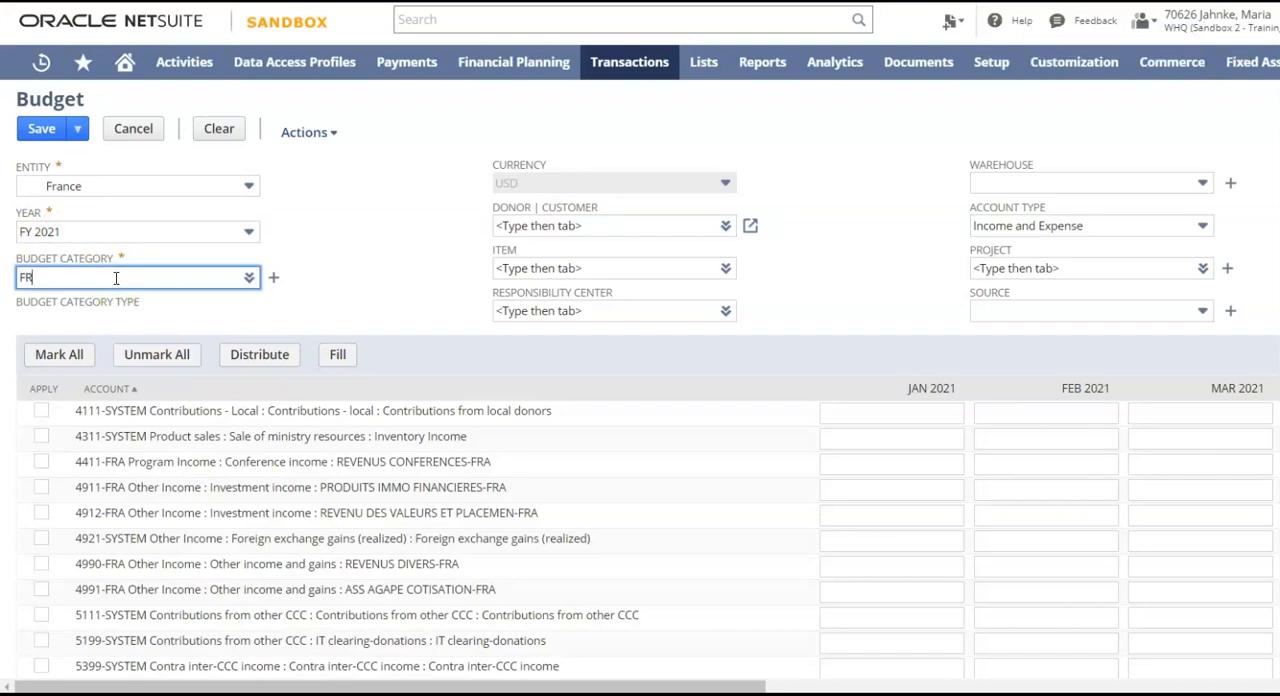
type("A-NS")
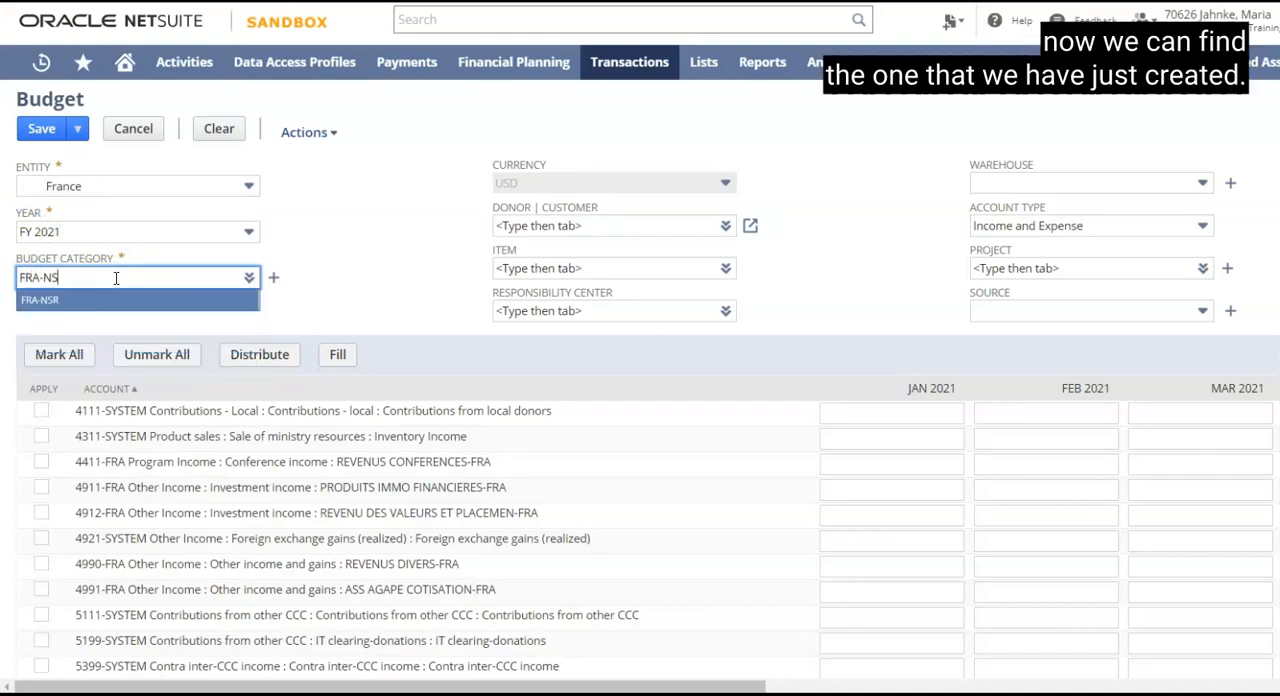
type("R")
left_click(45, 300)
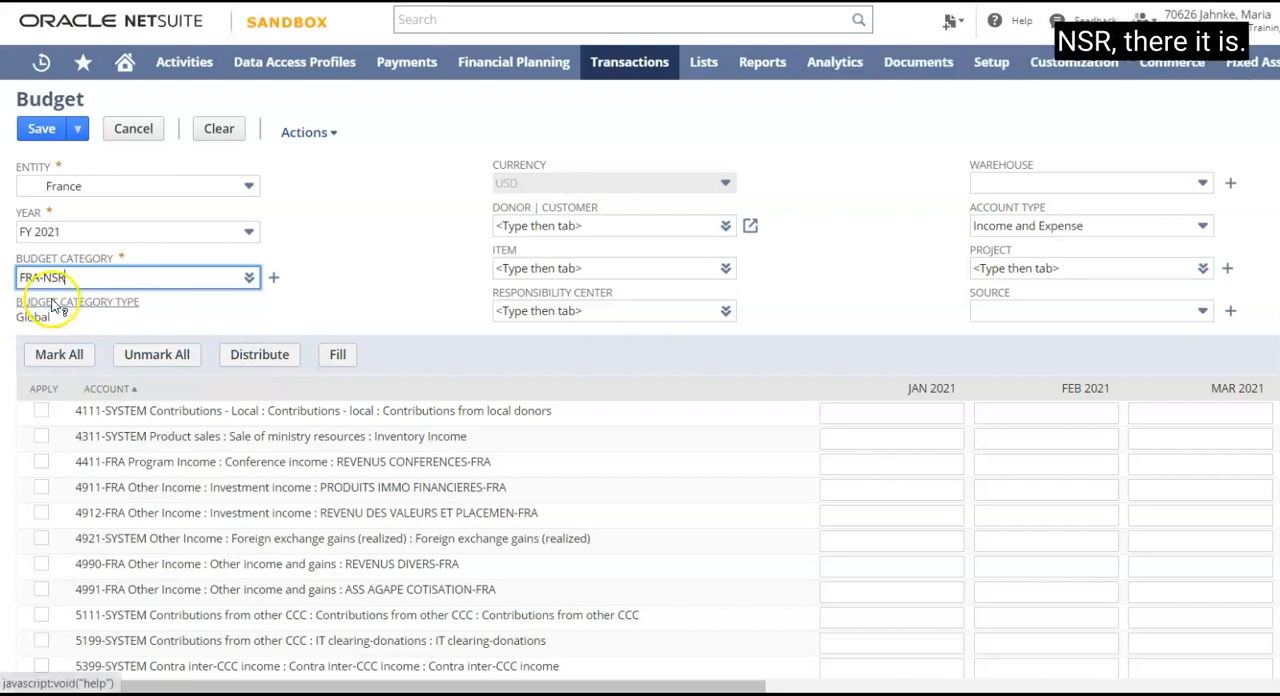
Set the budget's responsibility center to 02 : 2002-FRA Ctre minist Toulouse.
left_click(575, 311)
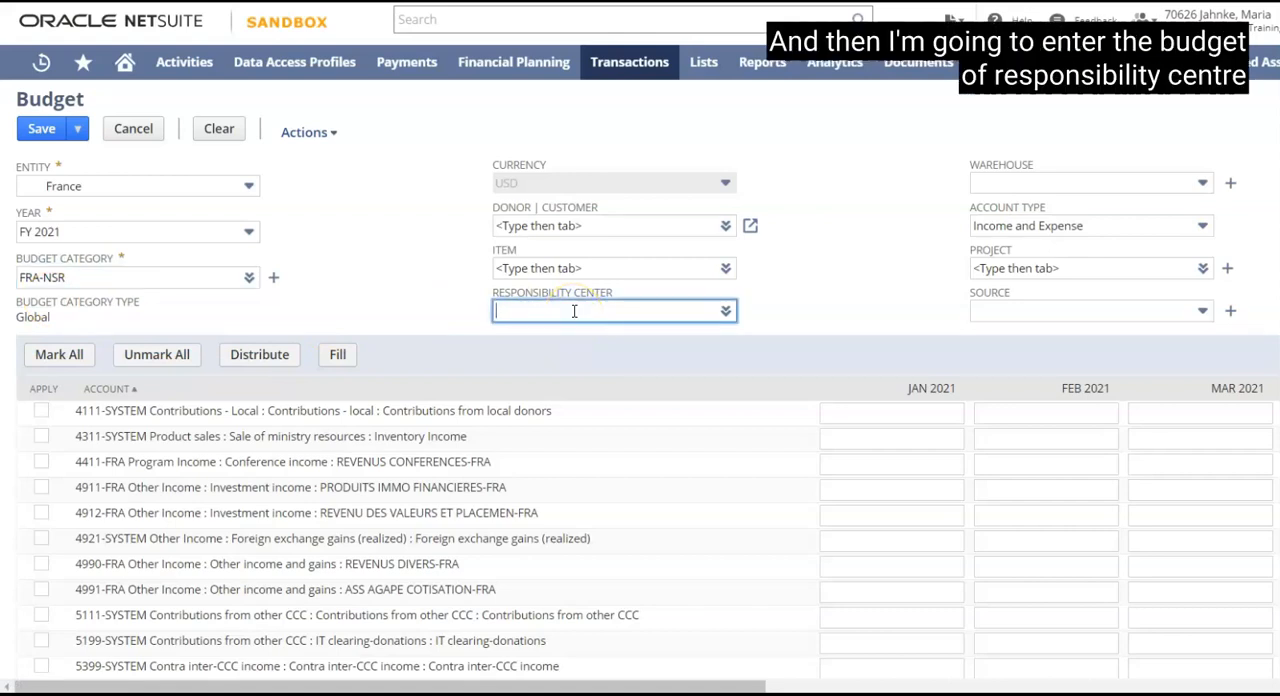
type("2002-FRA")
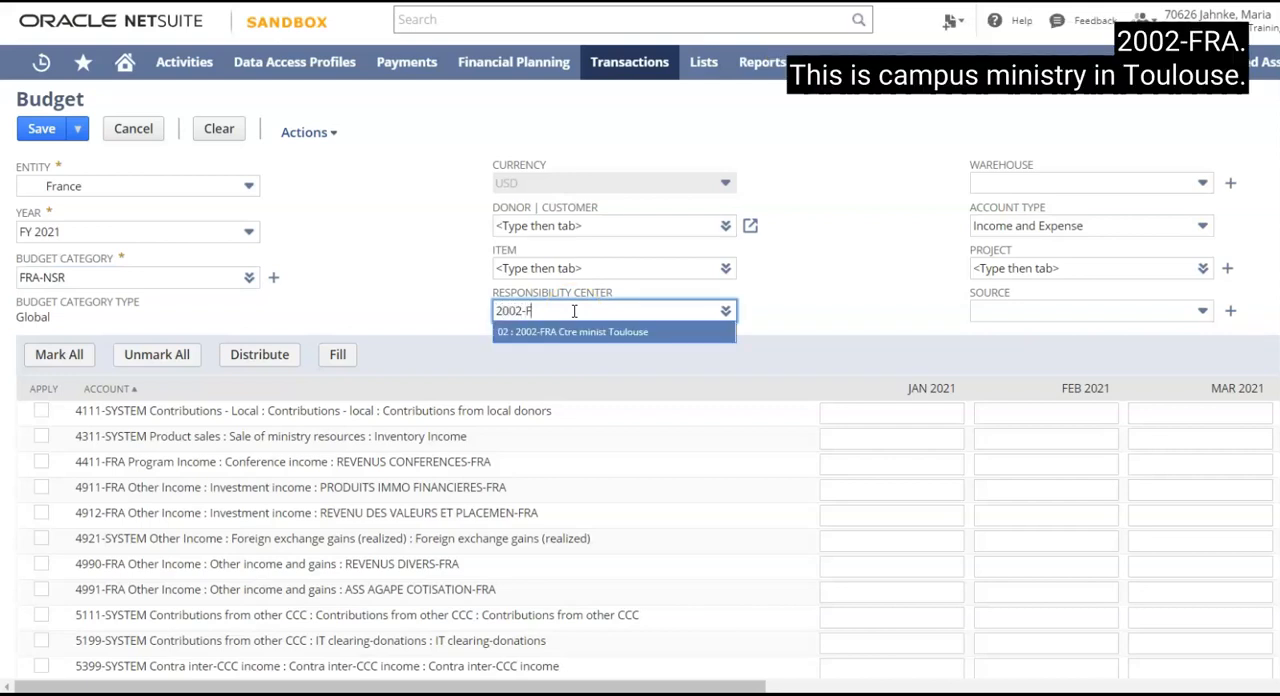
left_click(586, 340)
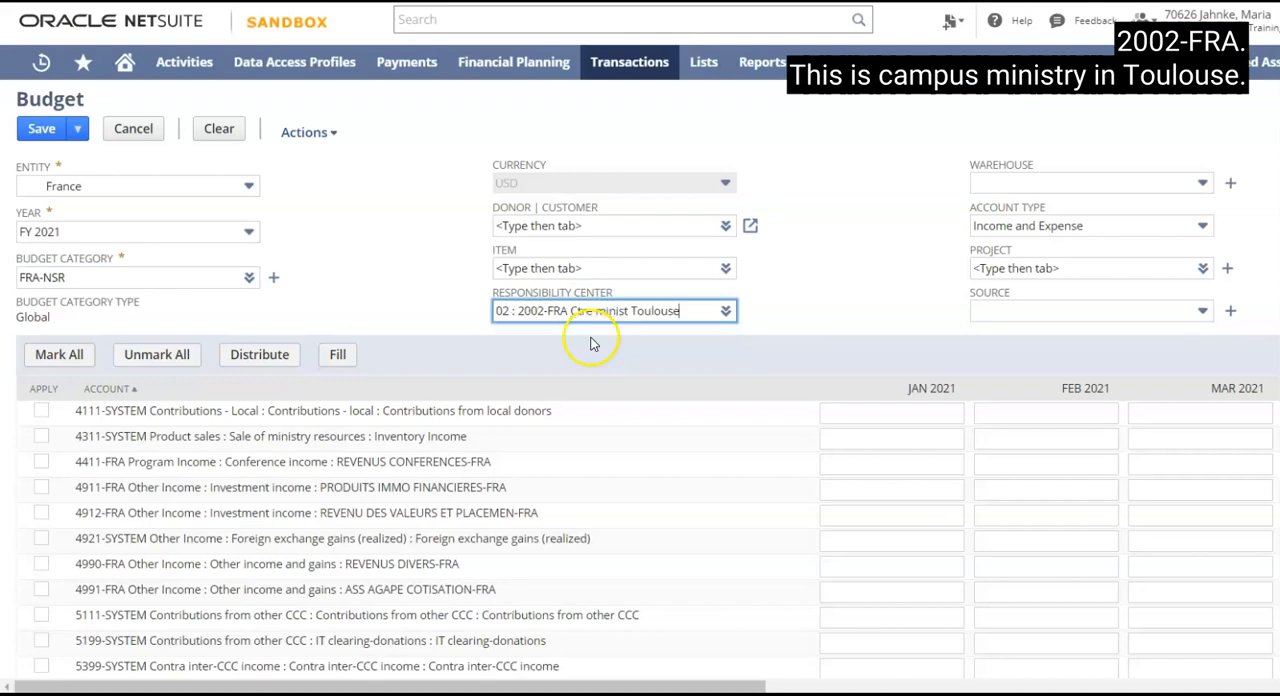
left_click(446, 284)
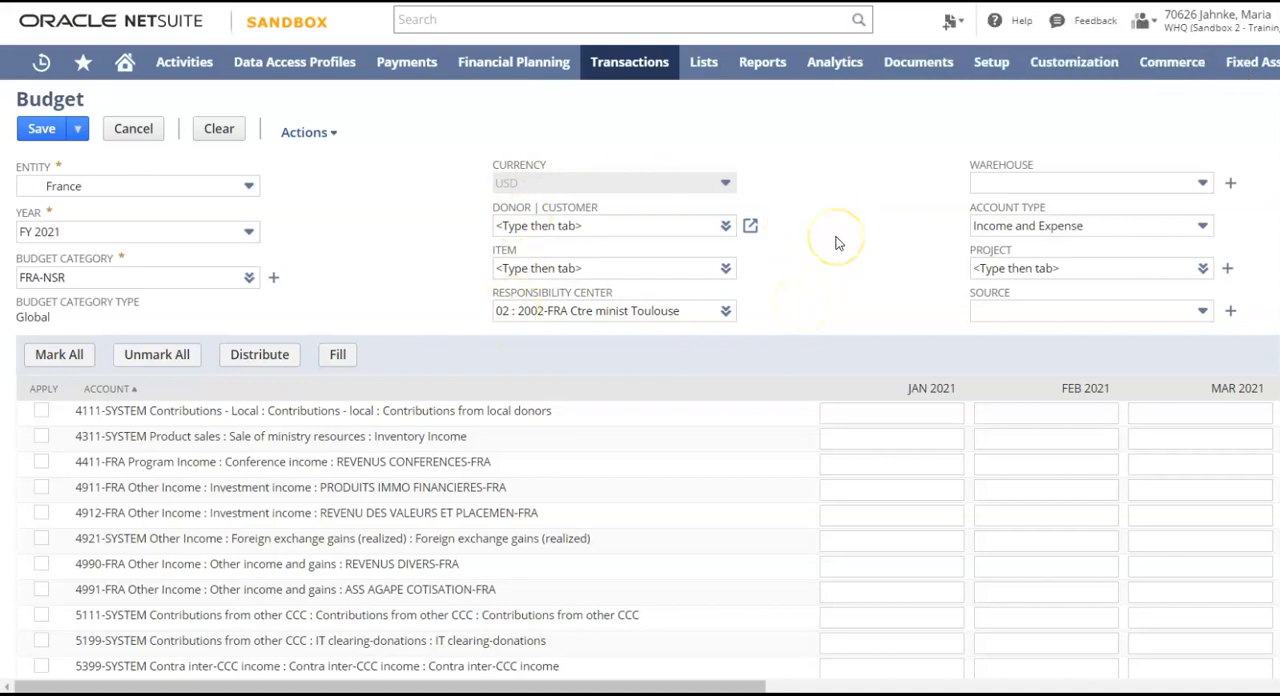
Enter 120 for January, 15 for February and 160 for March 2021 on account 4111-SYSTEM, contributions from local donors.
scroll(838, 243, "down", 1)
scroll(838, 243, "up", 1)
scroll(838, 243, "down", 2)
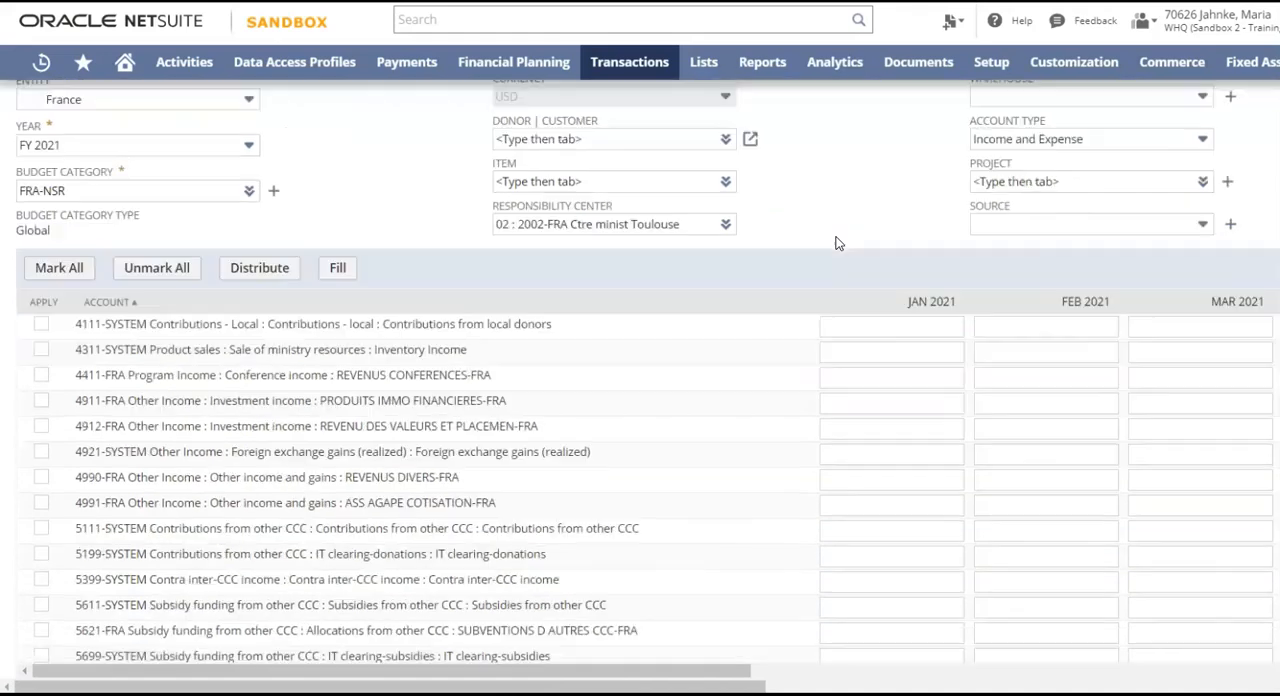
scroll(838, 243, "down", 1)
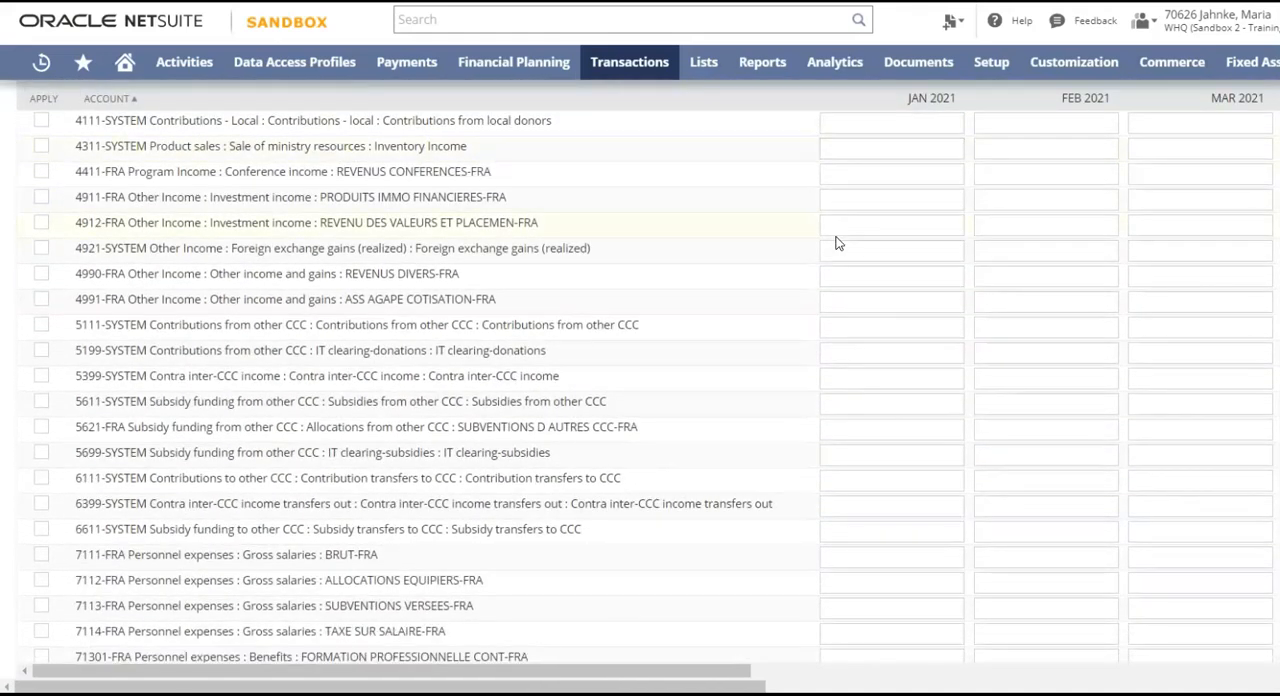
scroll(385, 195, "up", 1)
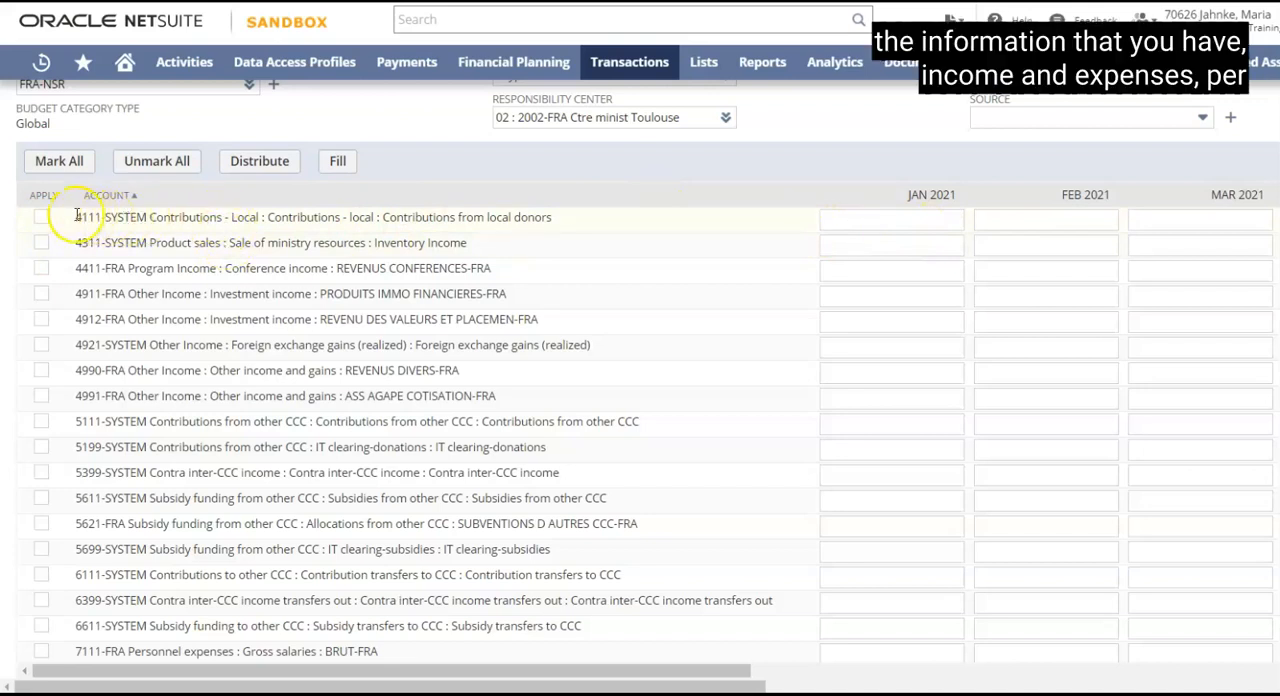
left_click(879, 219)
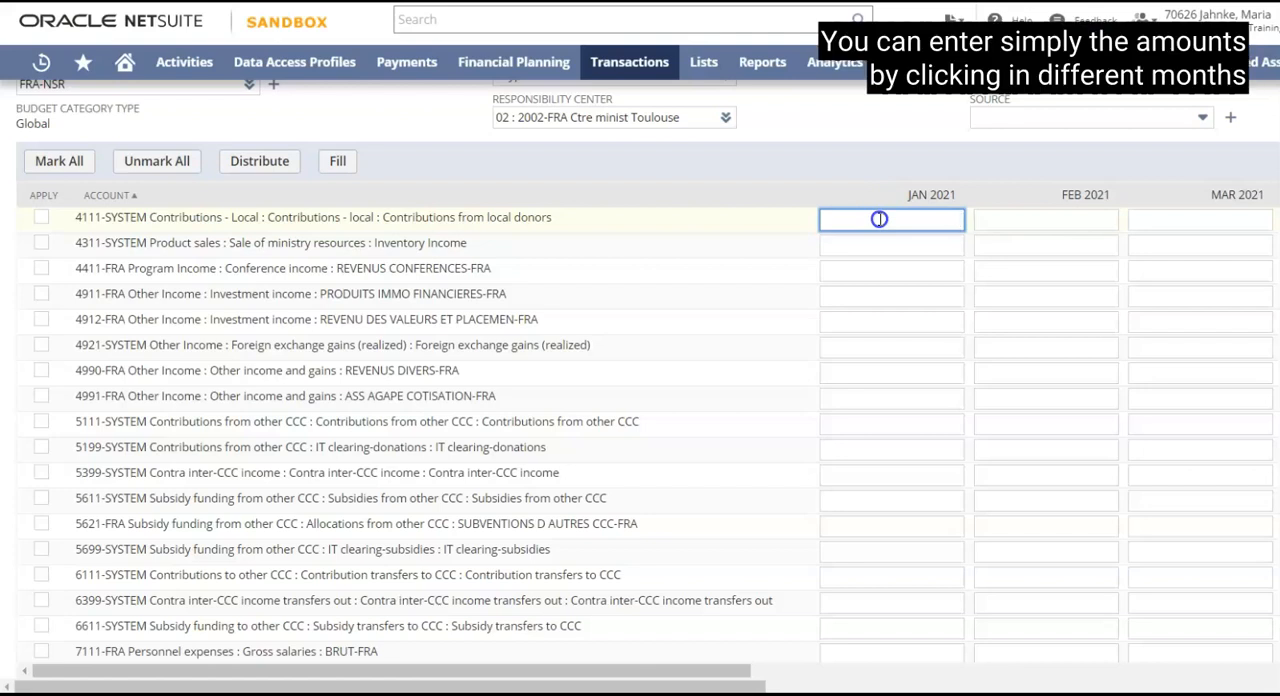
type("120")
left_click(1026, 218)
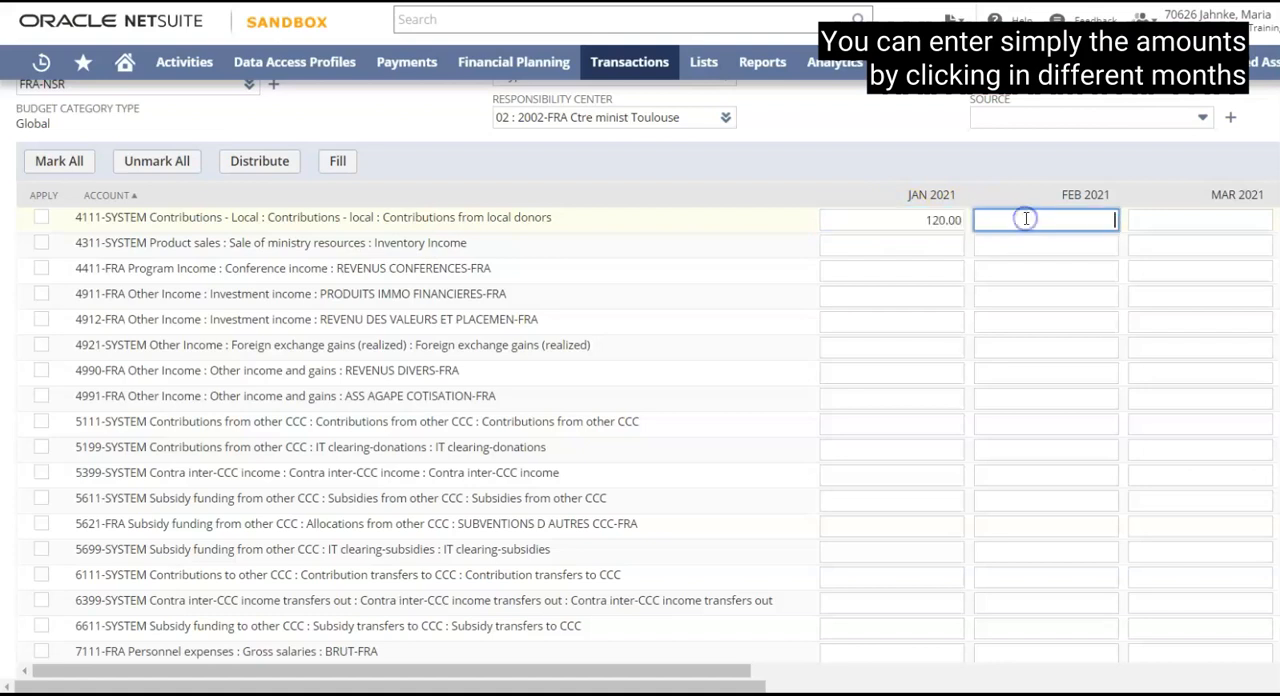
type("15")
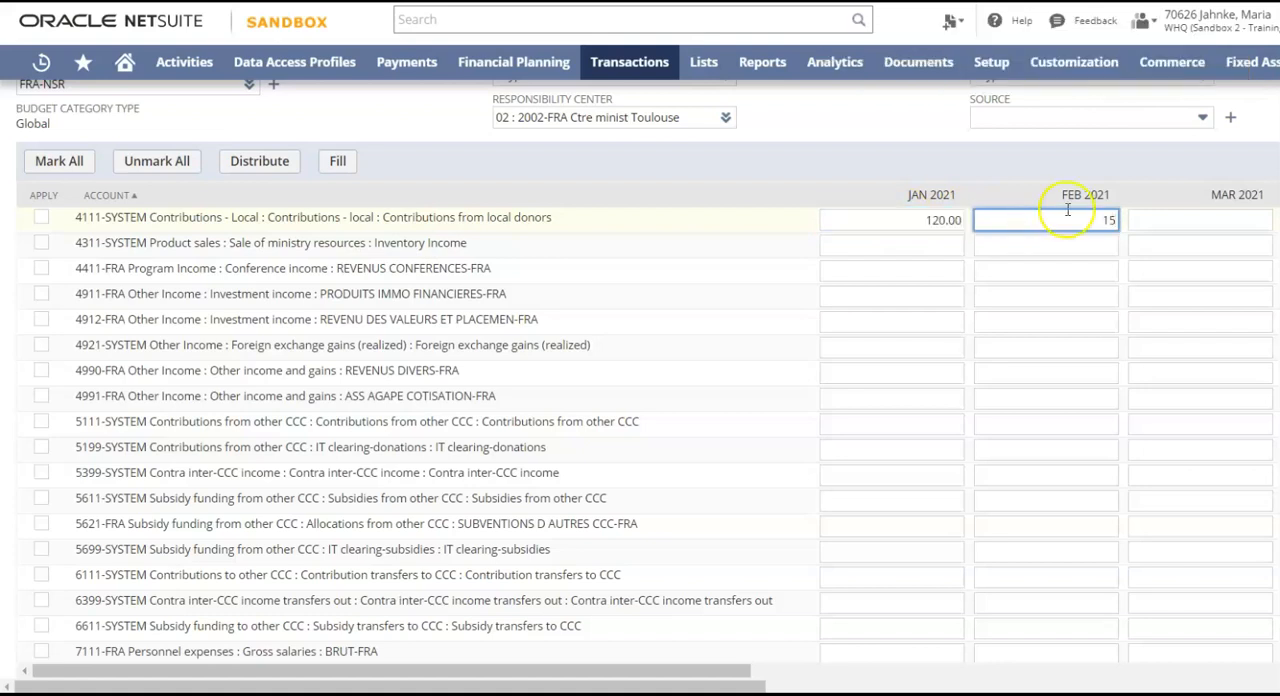
left_click(1217, 220)
type("160")
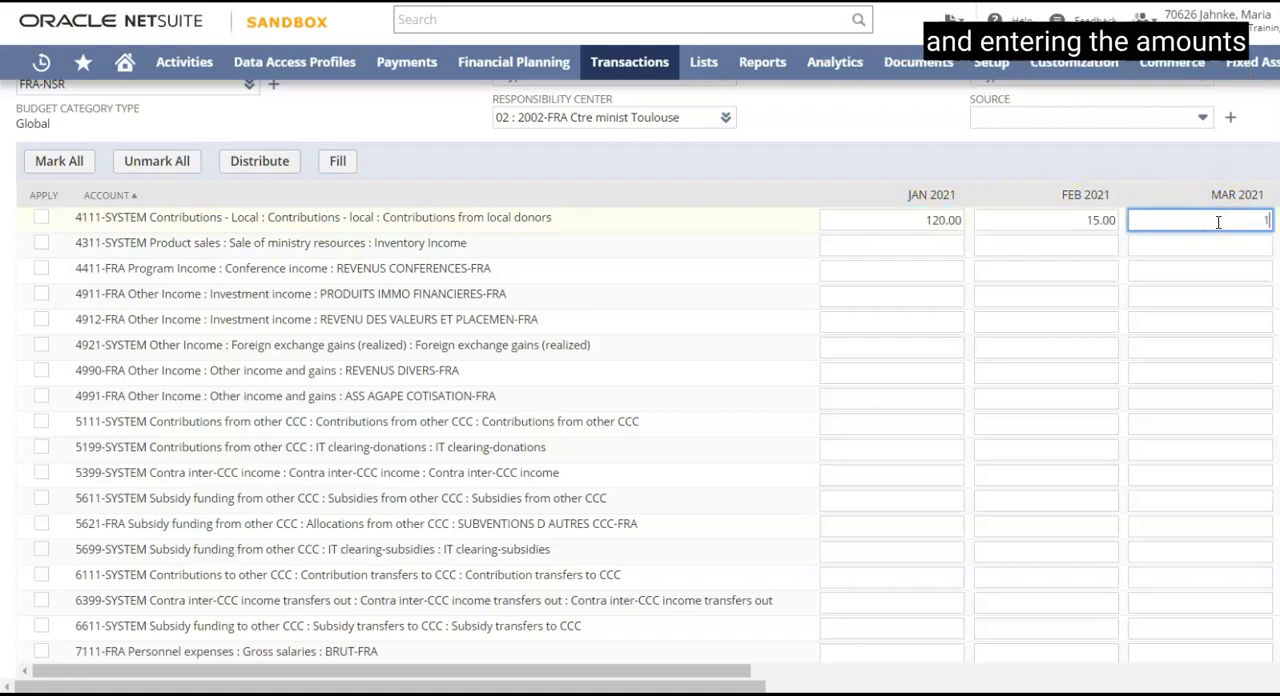
left_click(1220, 251)
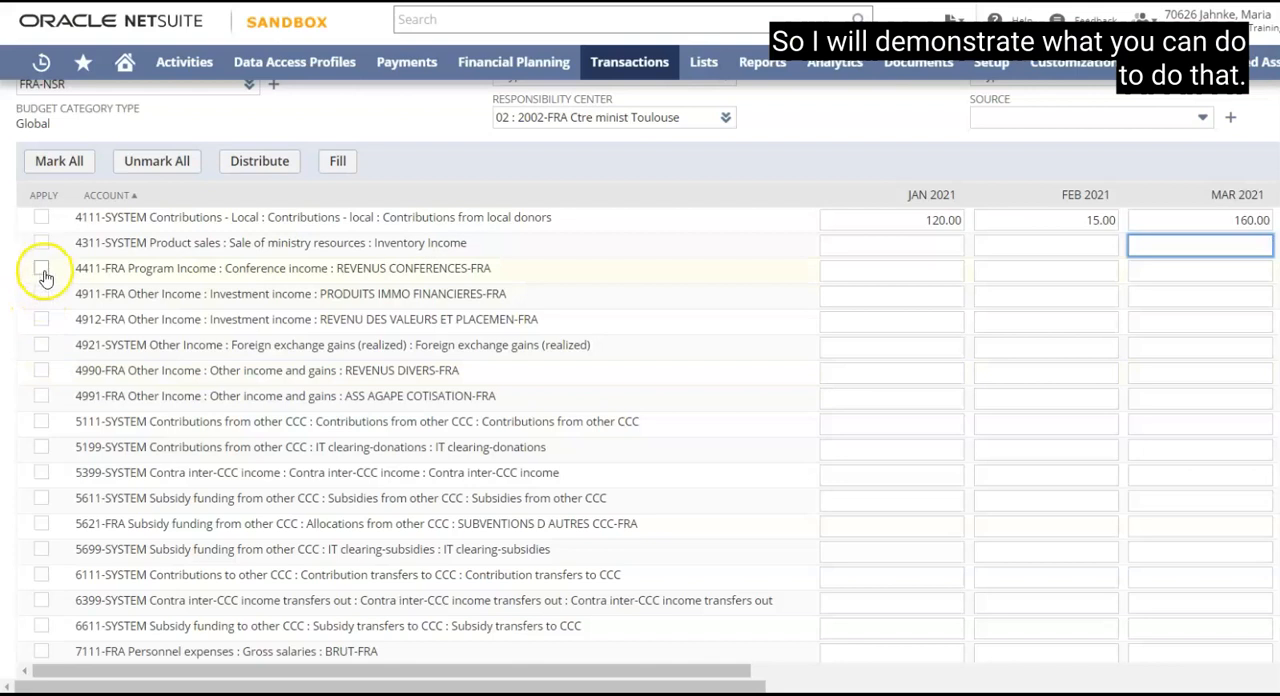
Distribute a yearly amount of 1000 evenly across the months for conference income account 4411-FRA, and unmark the account.
left_click(913, 272)
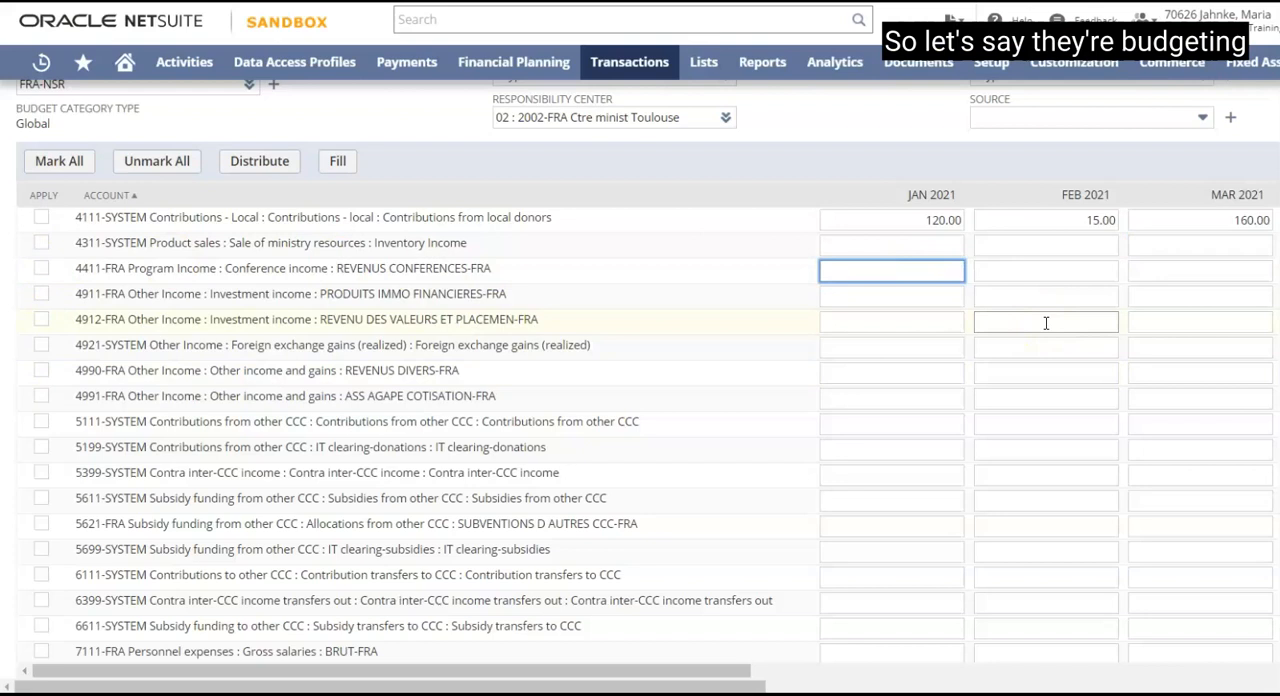
type("10000")
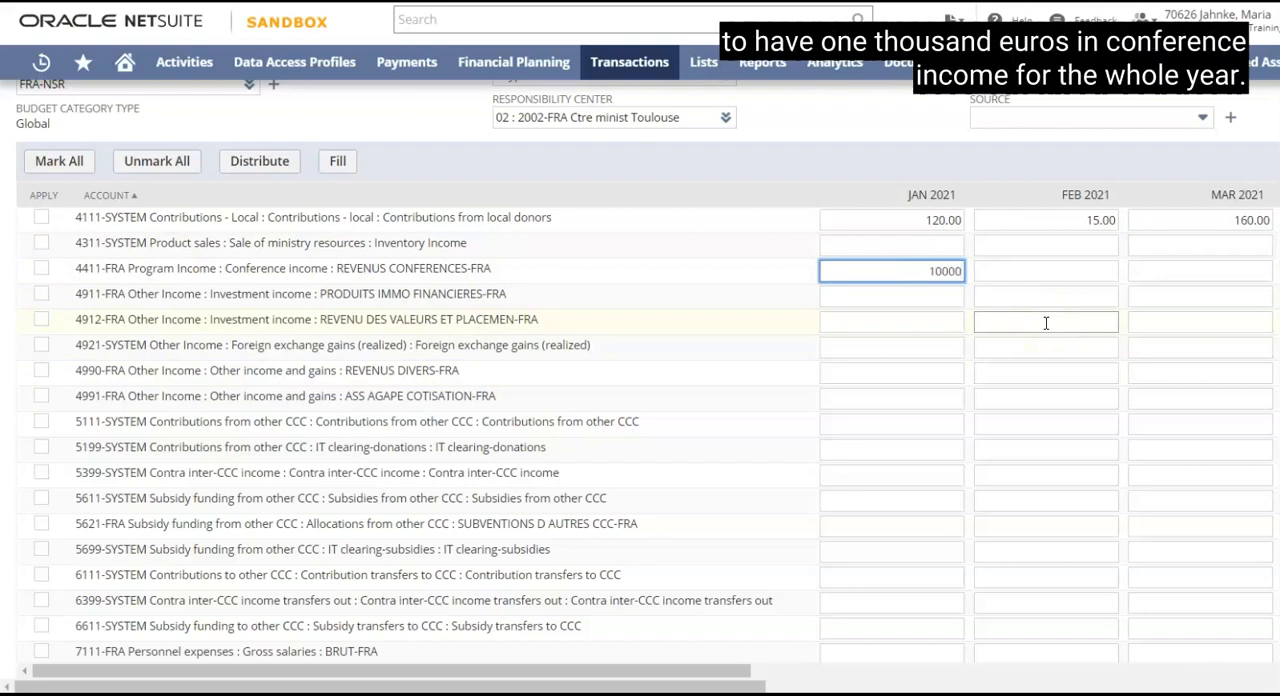
key("BackSpace")
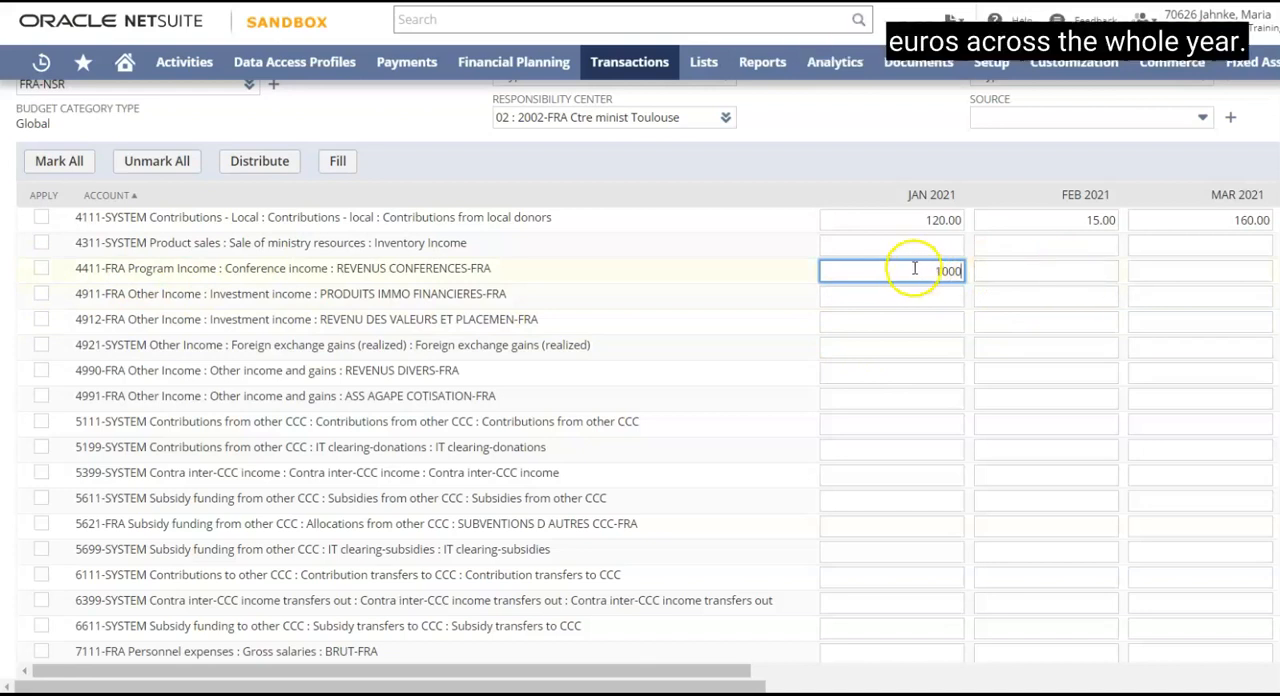
left_click(41, 270)
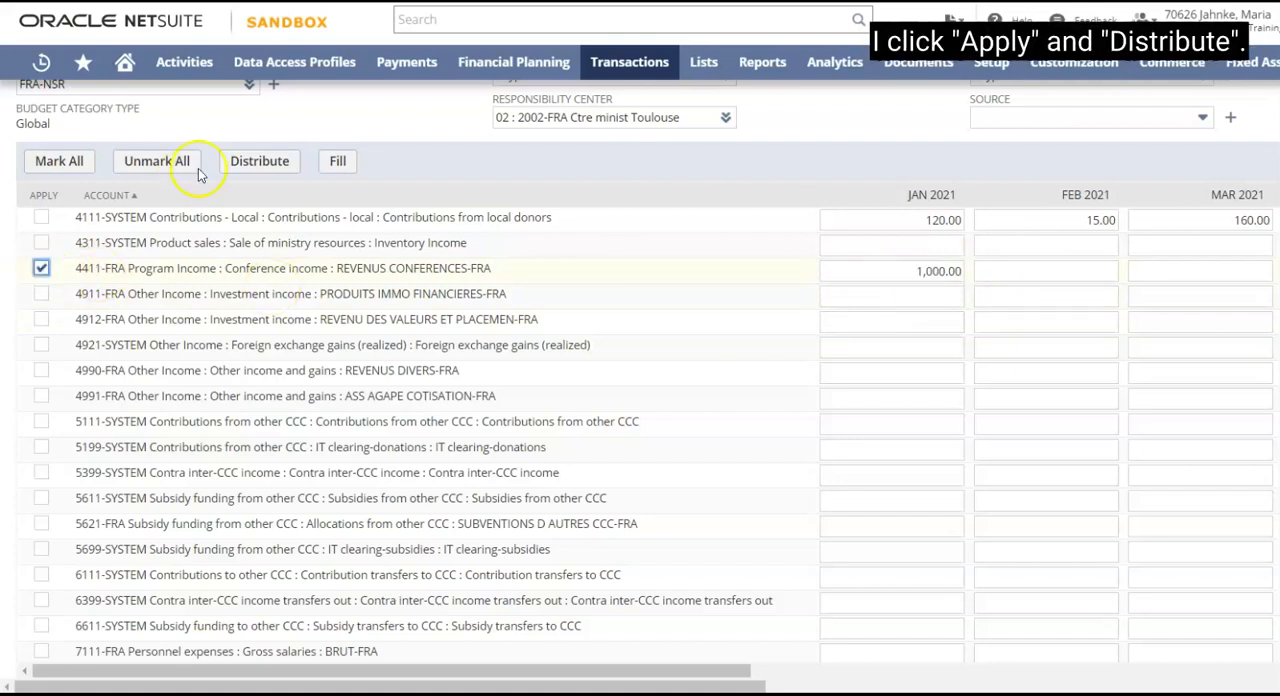
left_click(256, 163)
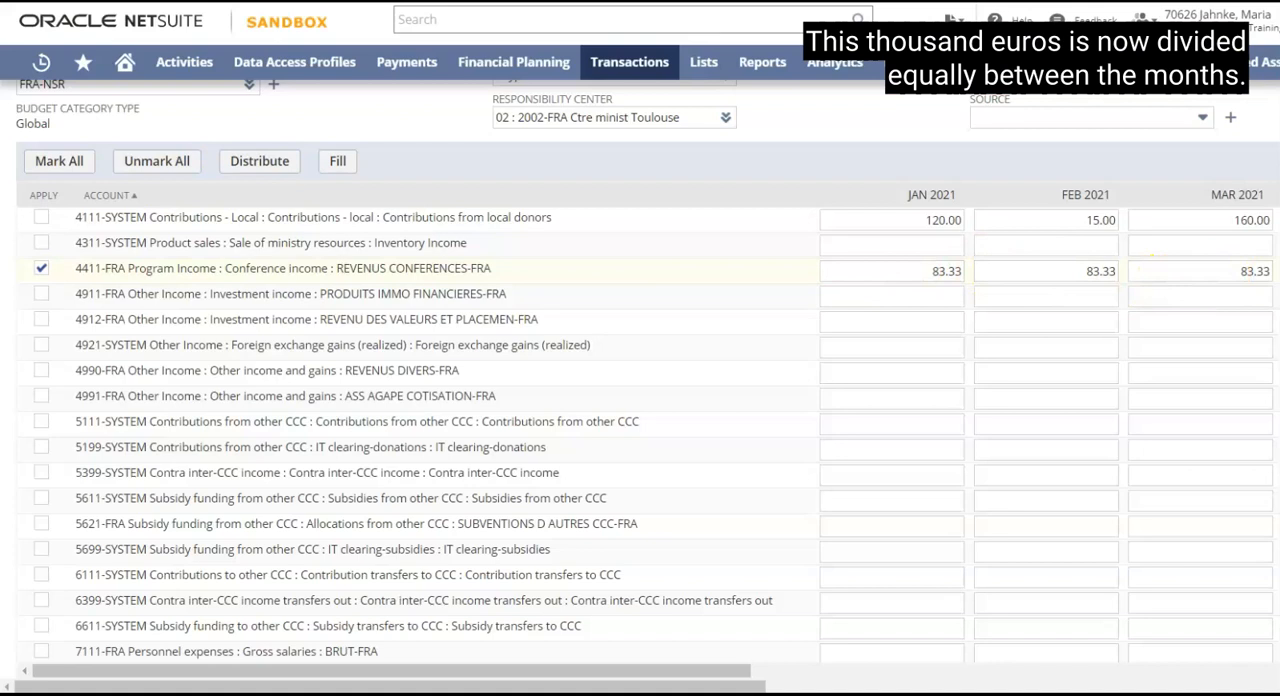
left_click(944, 317)
left_click(41, 269)
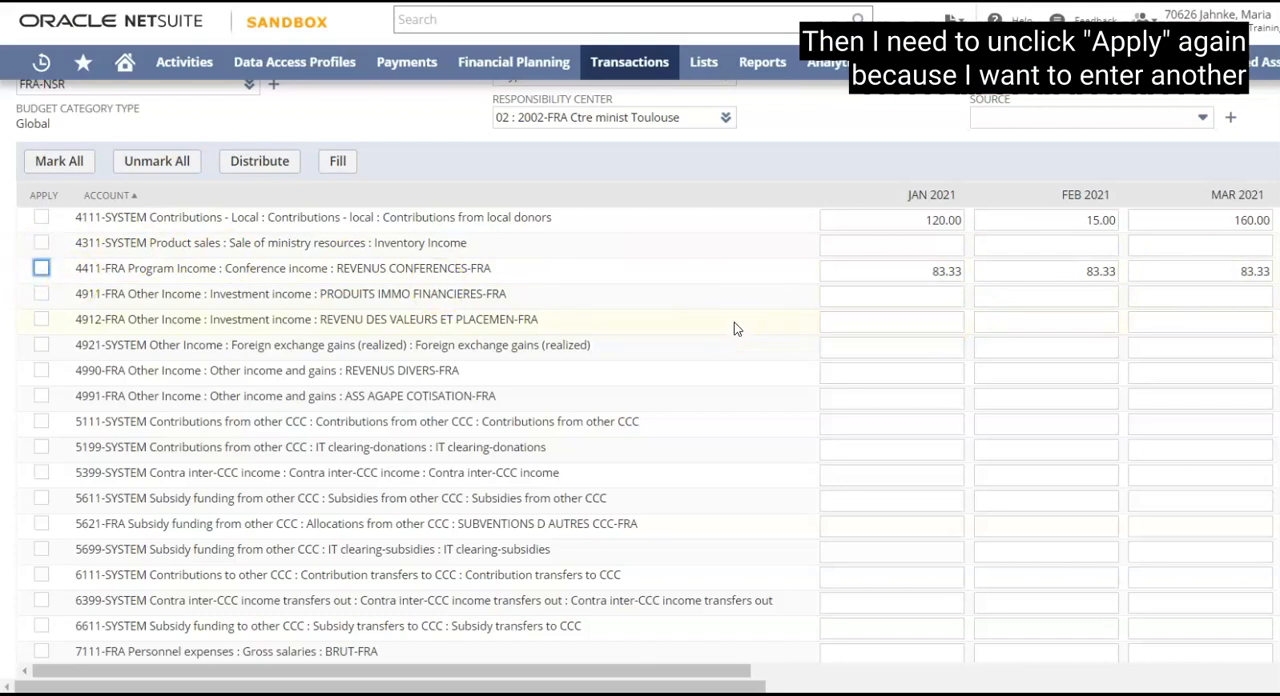
Mark conference expense account 7211-FRA FRAIS DE CONFERENCES-FRA to apply and enter 100 as its January 2021 amount.
scroll(734, 324, "up", 1)
scroll(734, 326, "down", 1)
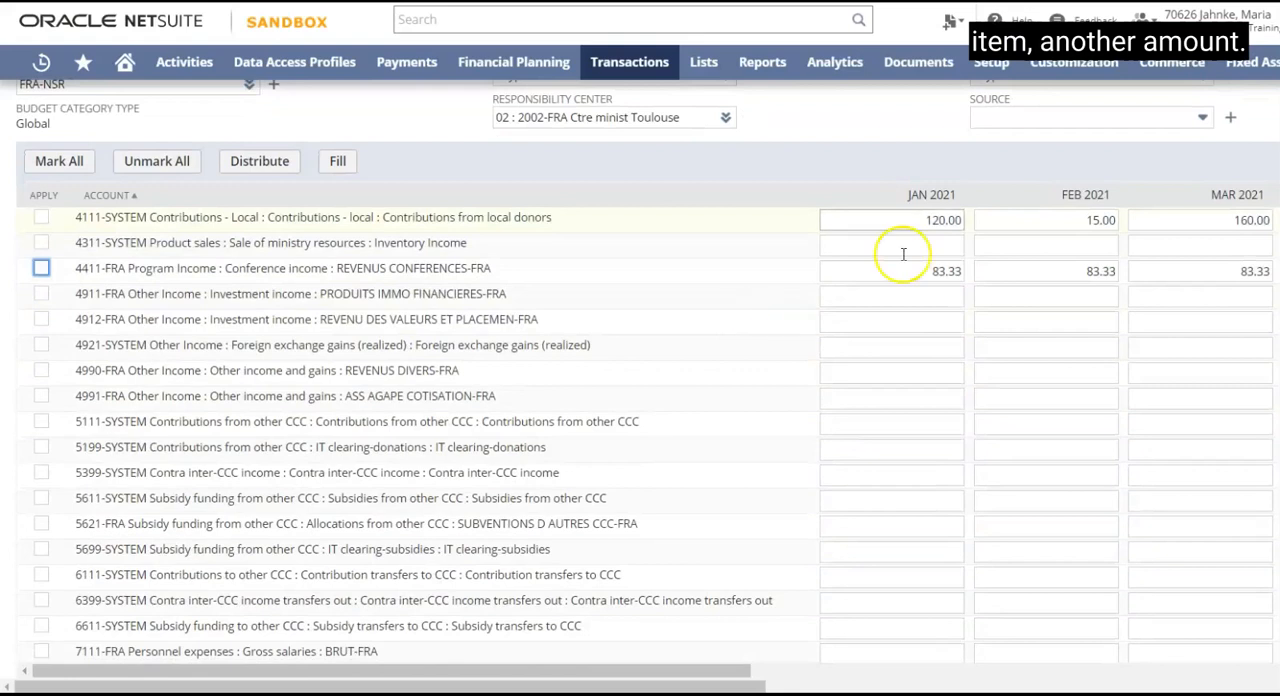
scroll(730, 347, "down", 3)
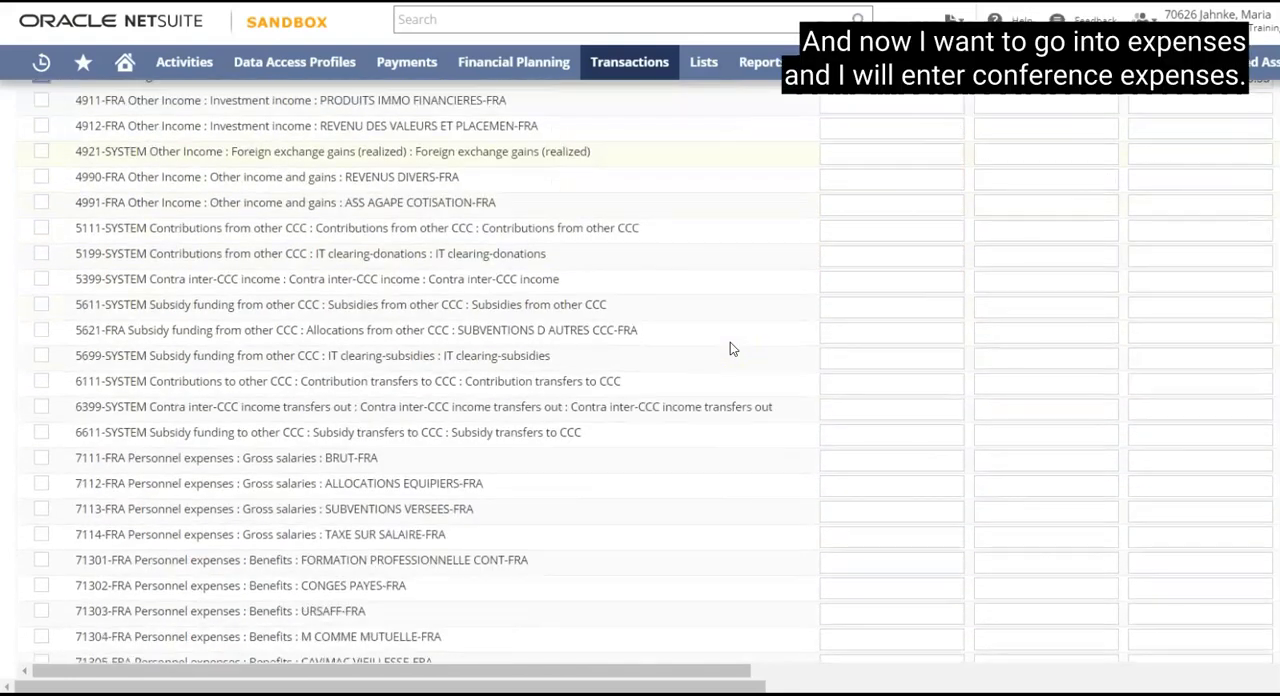
scroll(730, 347, "down", 2)
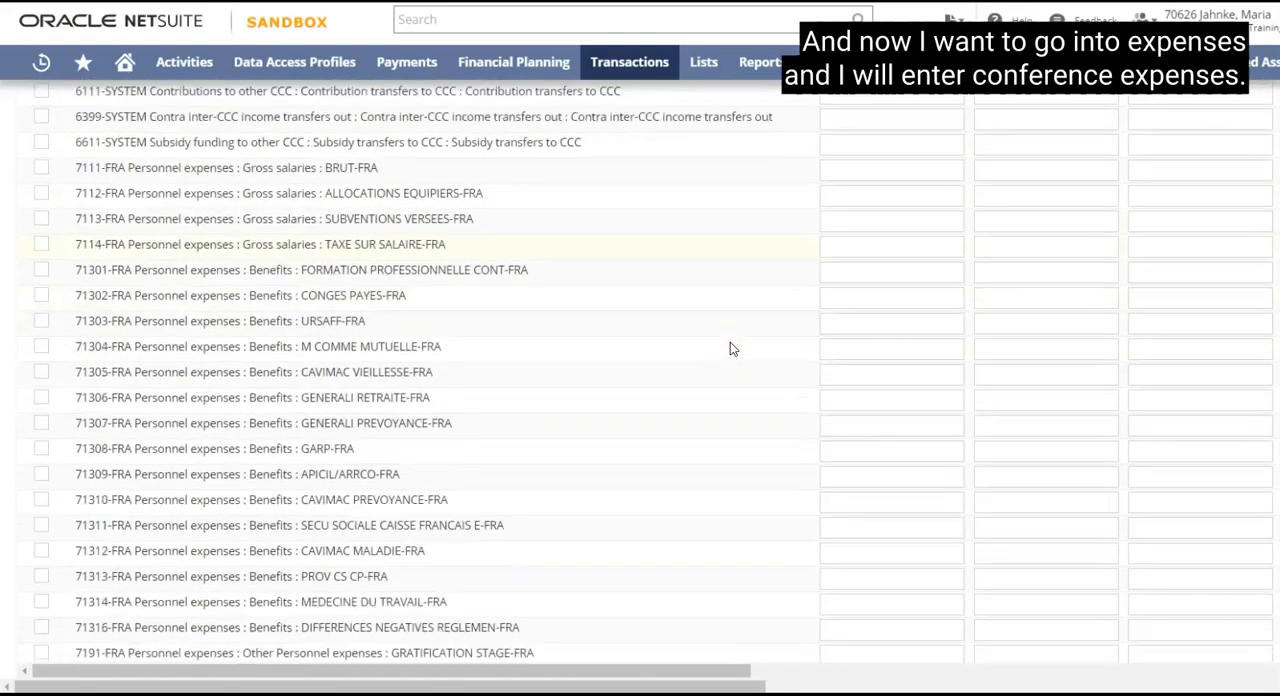
scroll(730, 347, "down", 2)
scroll(730, 348, "down", 1)
left_click(361, 380)
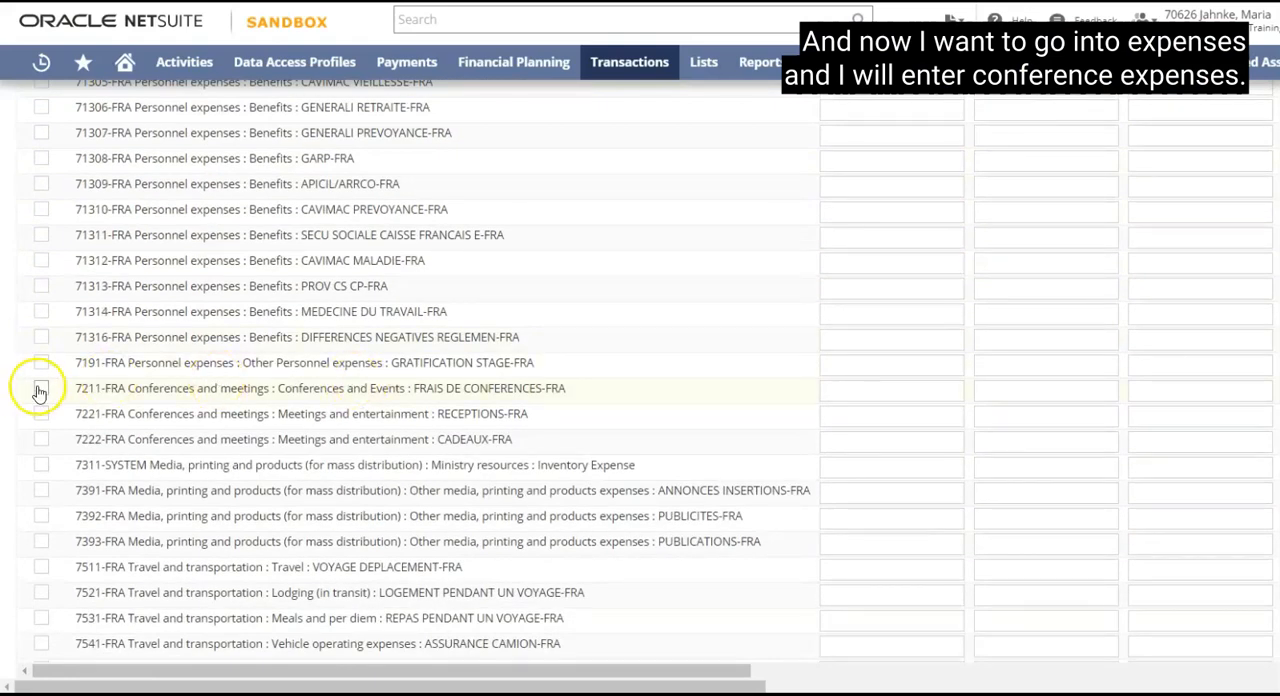
left_click(40, 390)
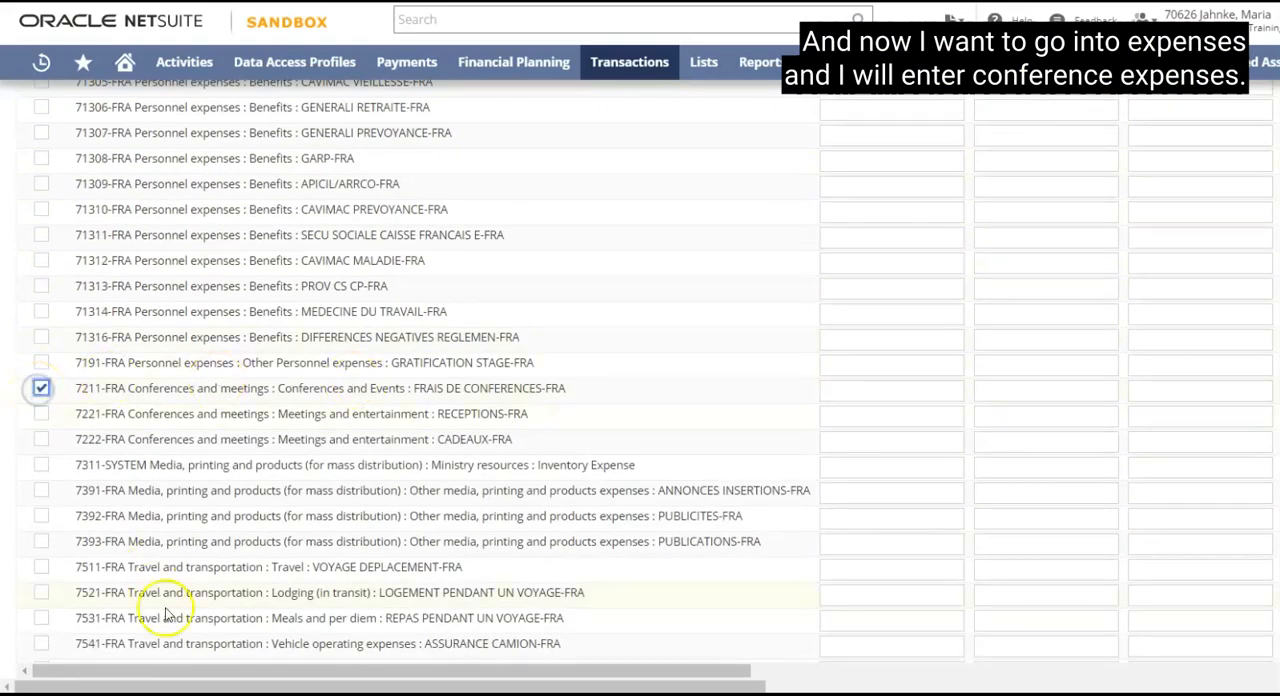
left_click_drag(203, 676, 271, 672)
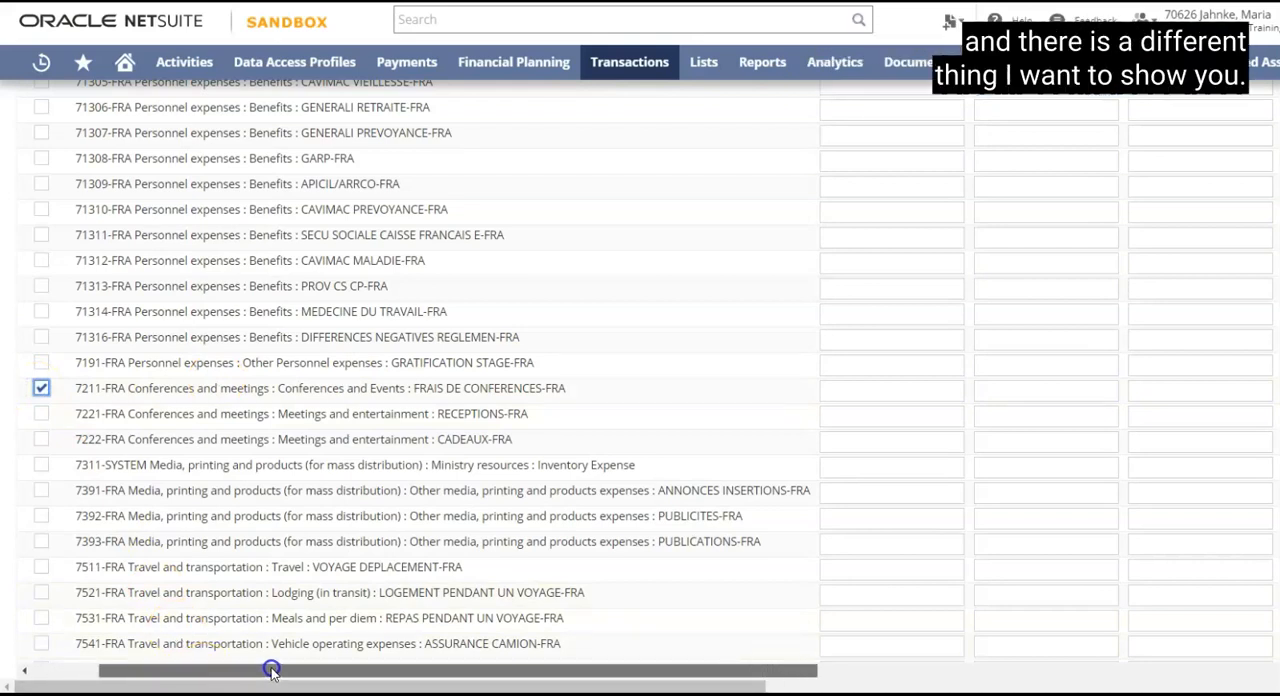
left_click(857, 388)
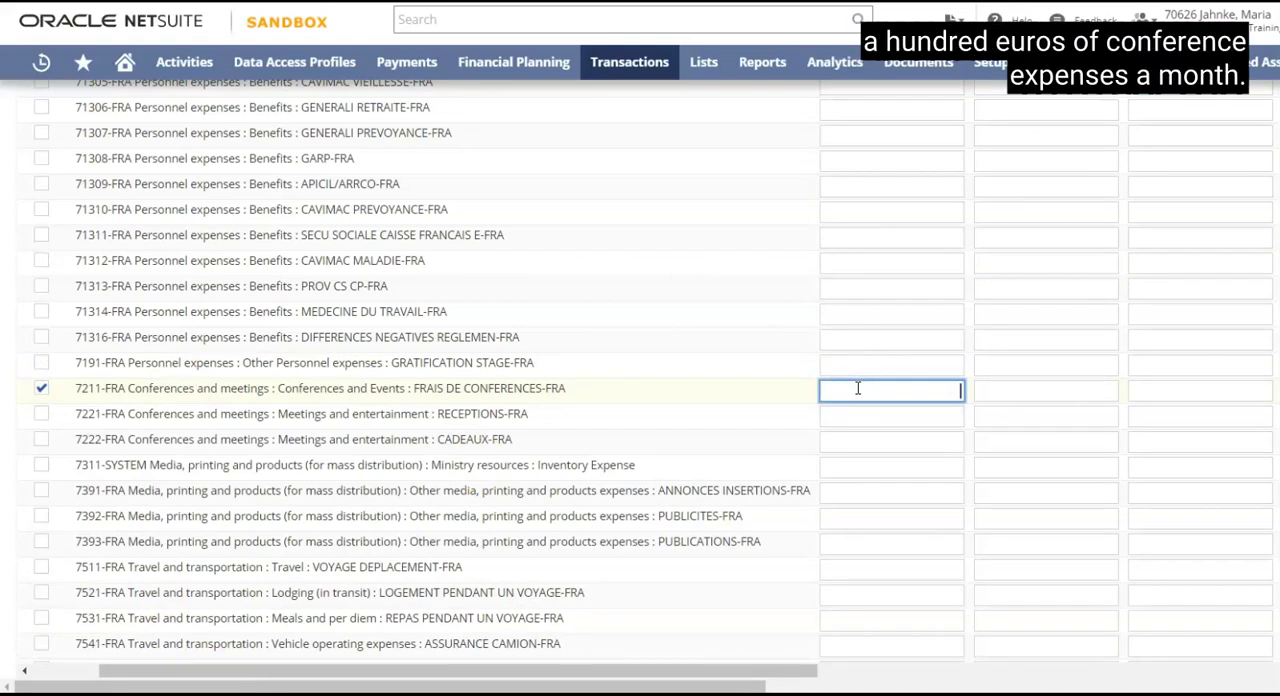
type("100")
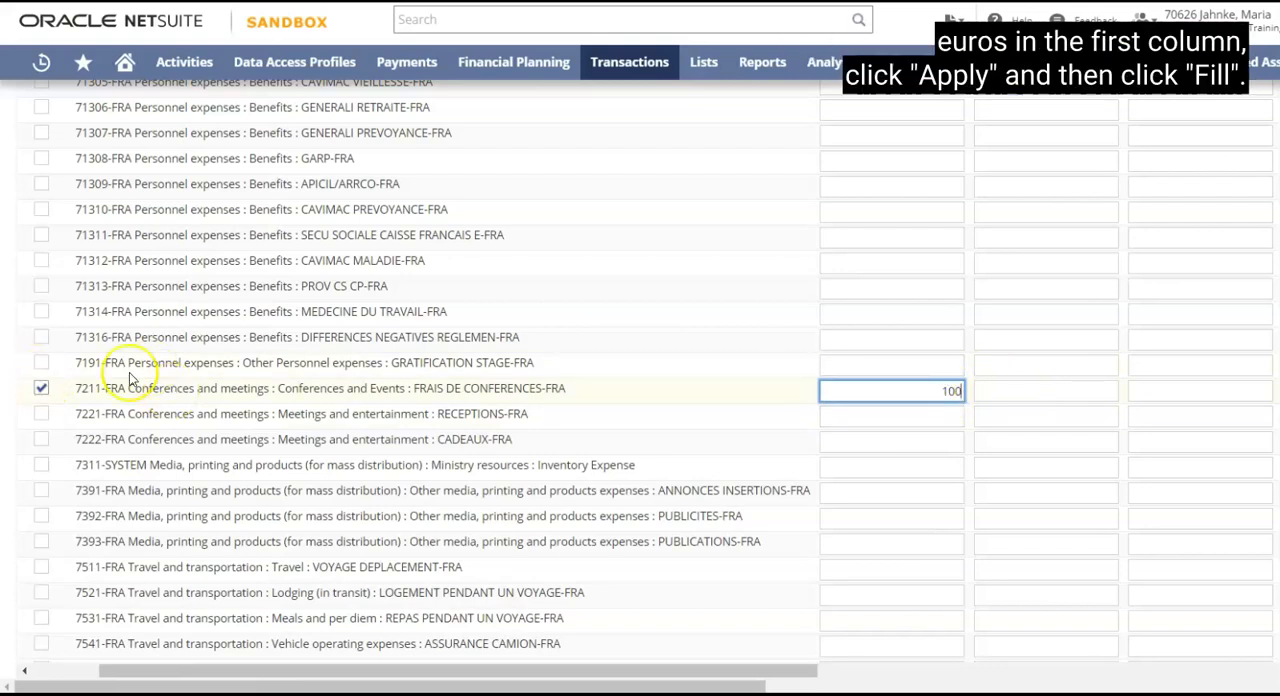
Fill all remaining months of account 7211-FRA with its January amount and check the filled row.
scroll(449, 320, "up", 4)
scroll(449, 320, "up", 6)
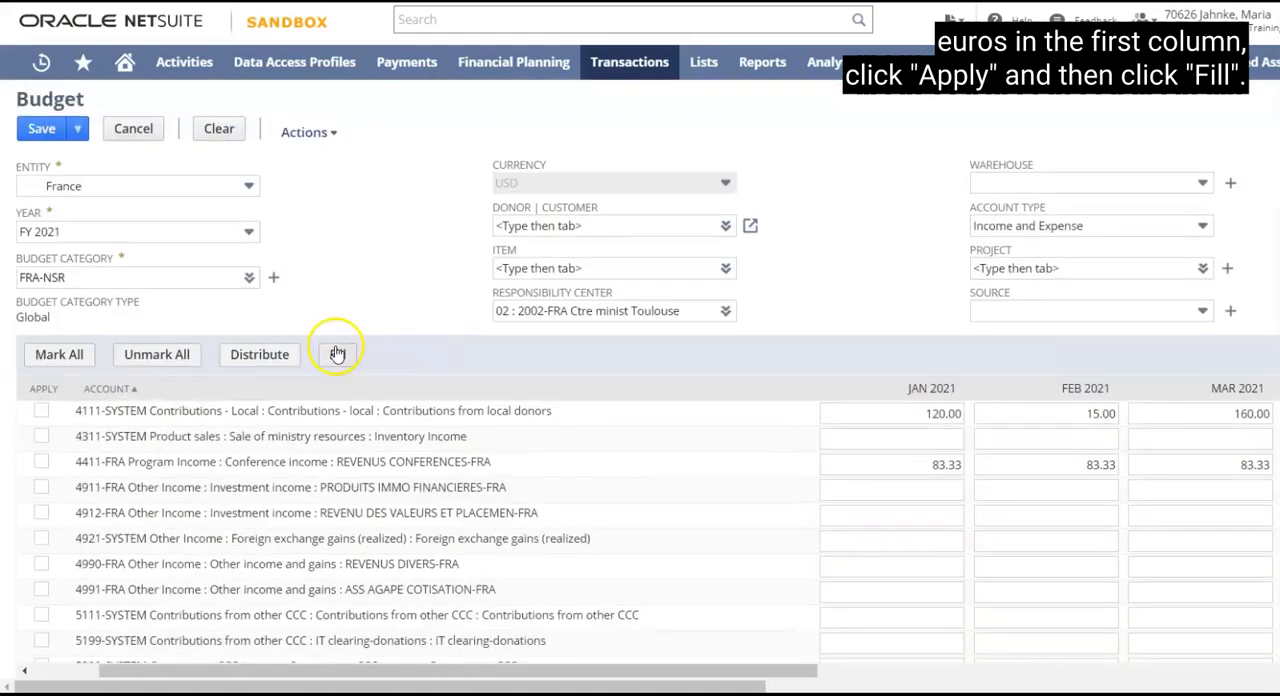
left_click(337, 356)
scroll(486, 394, "down", 10)
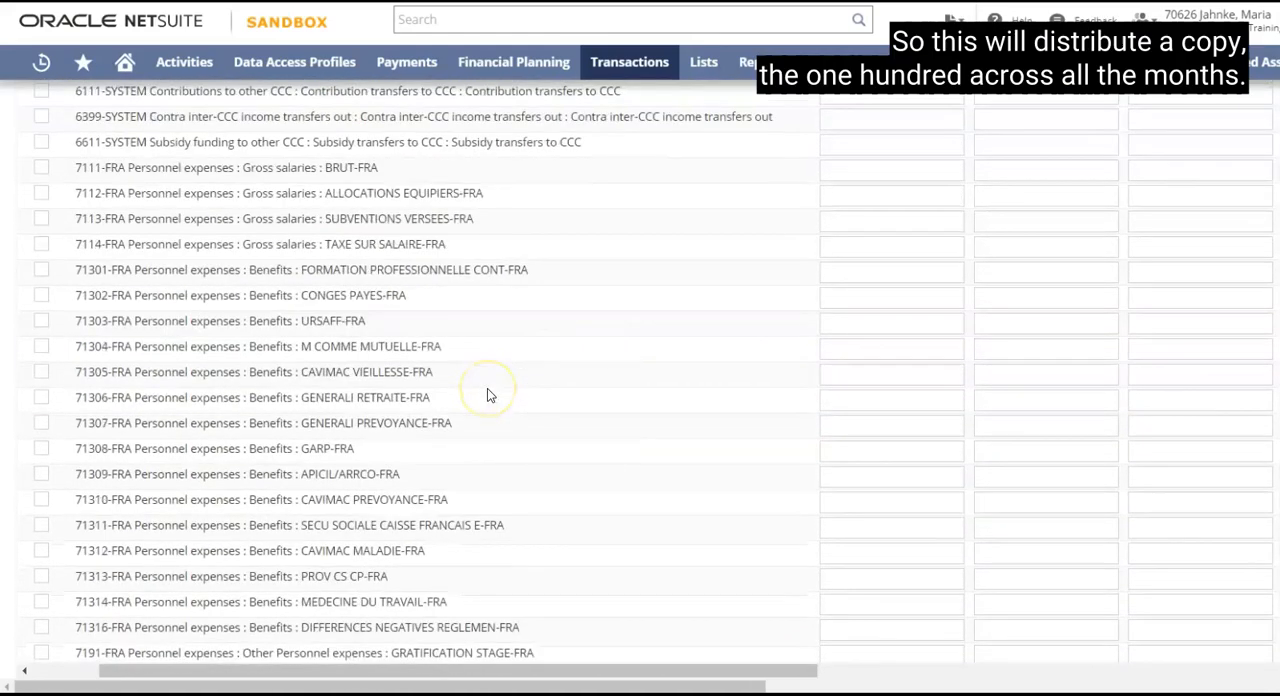
left_click(886, 394)
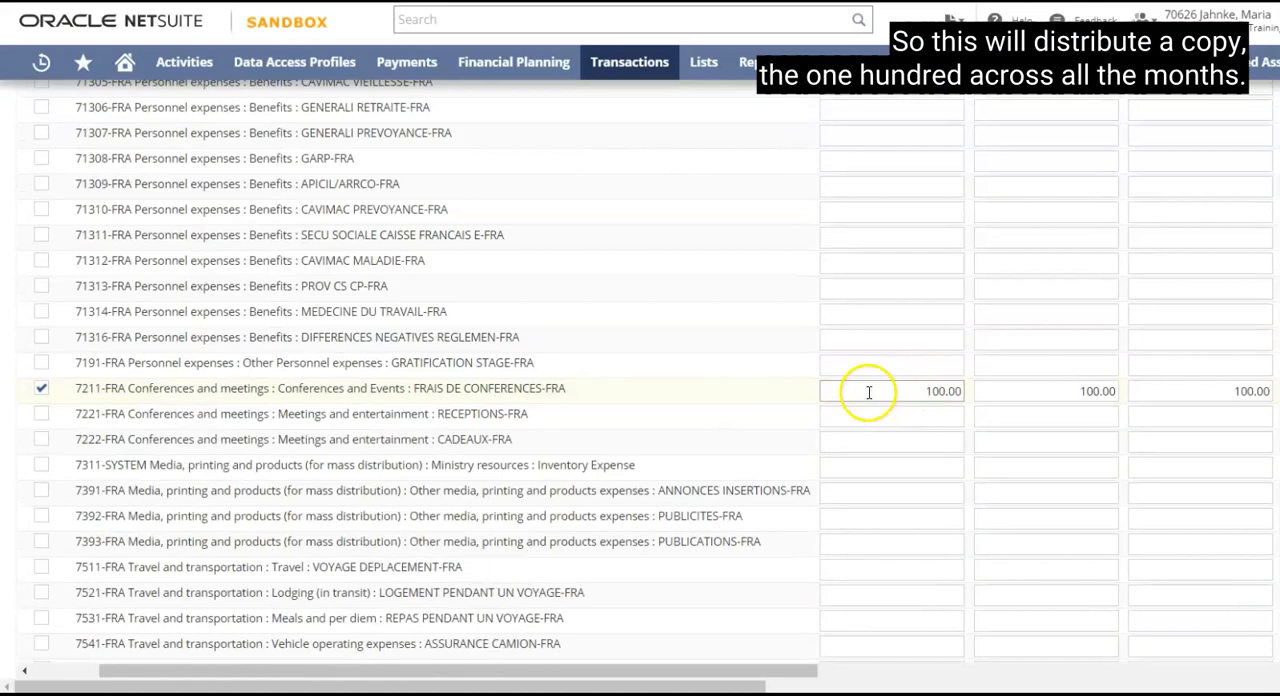
left_click(903, 382)
scroll(903, 378, "up", 15)
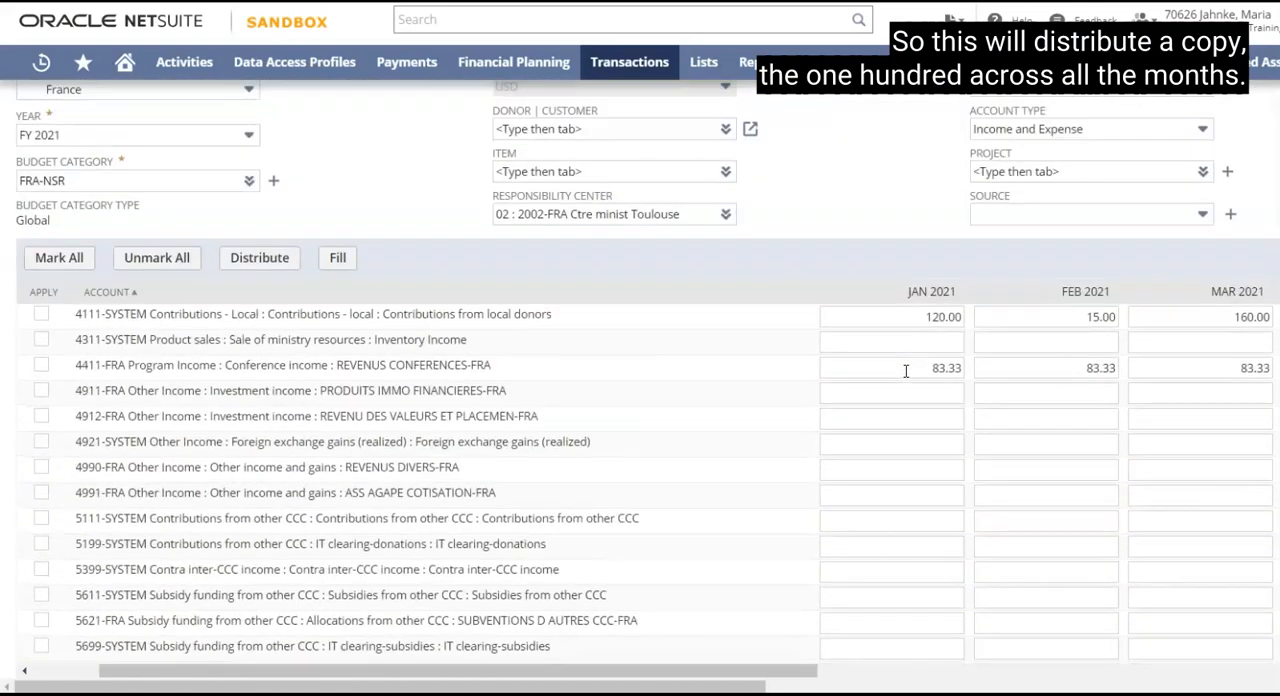
scroll(905, 370, "up", 2)
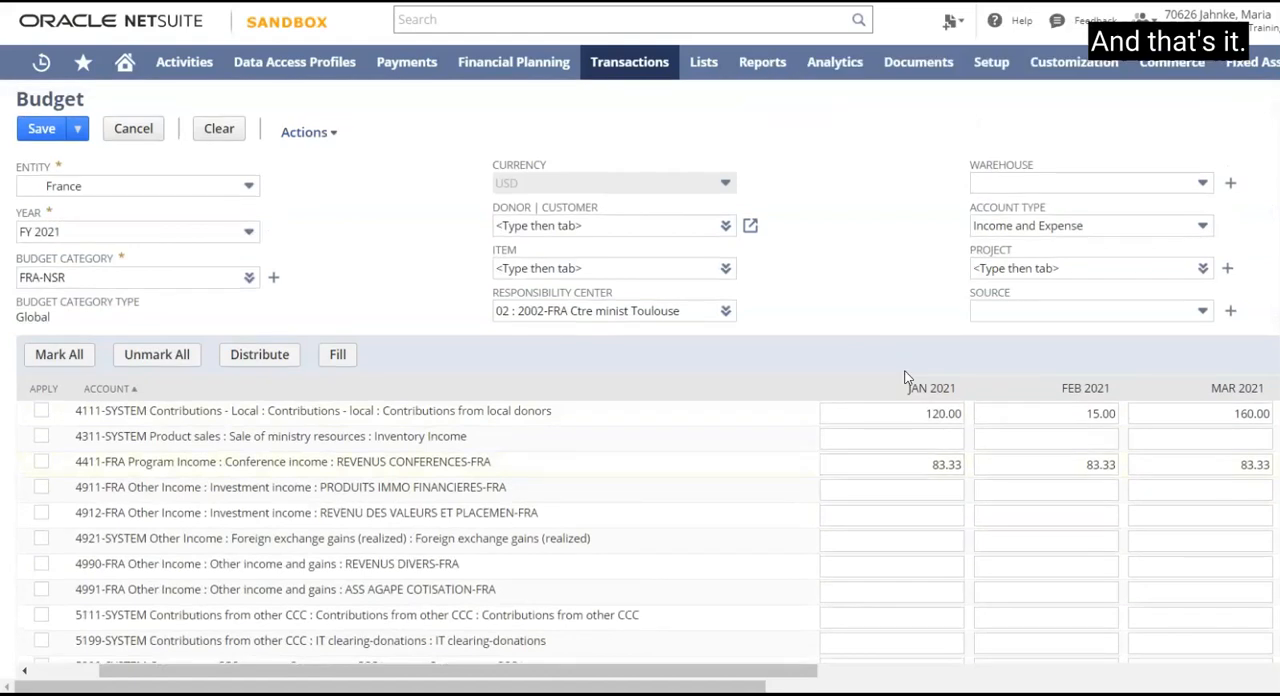
Save the France FY 2021 budget for category FRA-NSR and the Toulouse responsibility center.
left_click(41, 129)
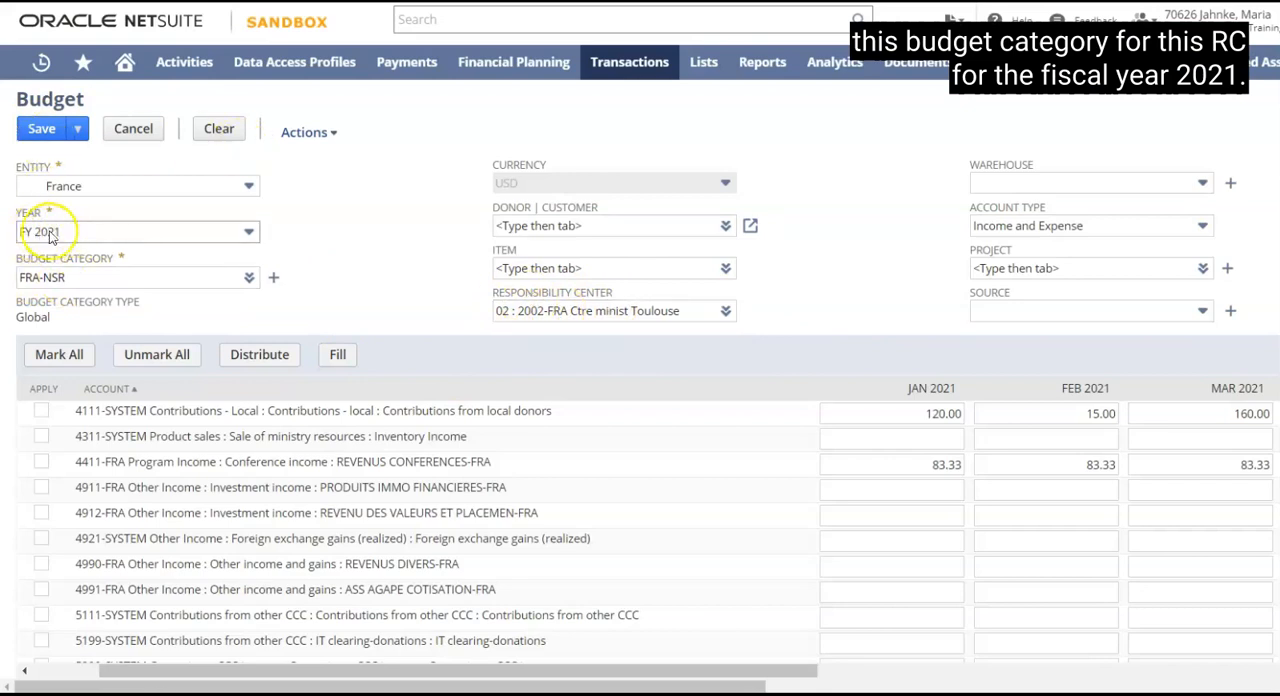
left_click(42, 130)
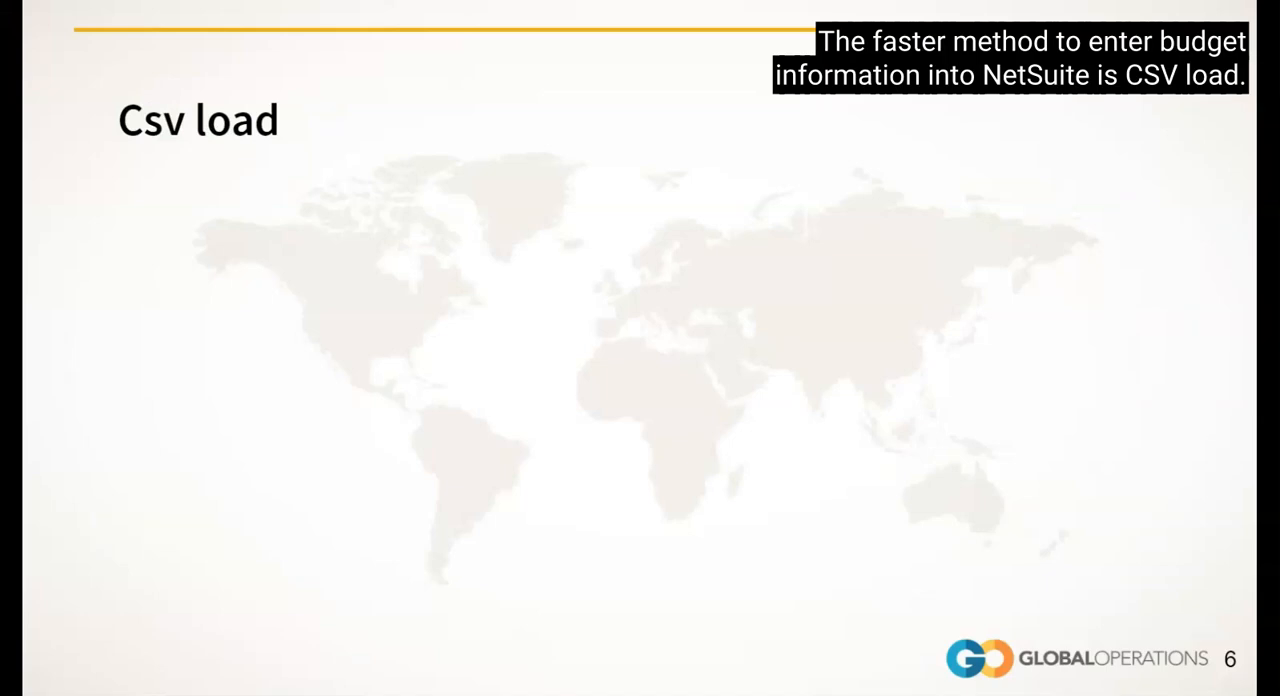
left_click(146, 347)
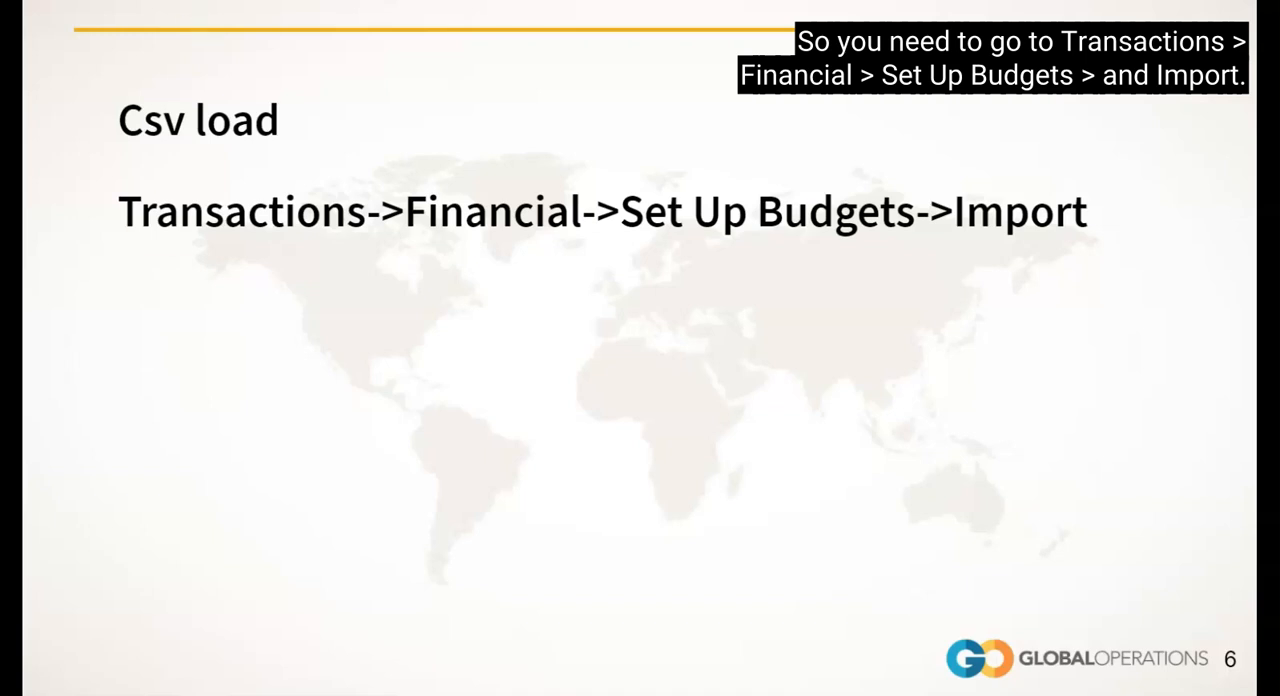
left_click(173, 275)
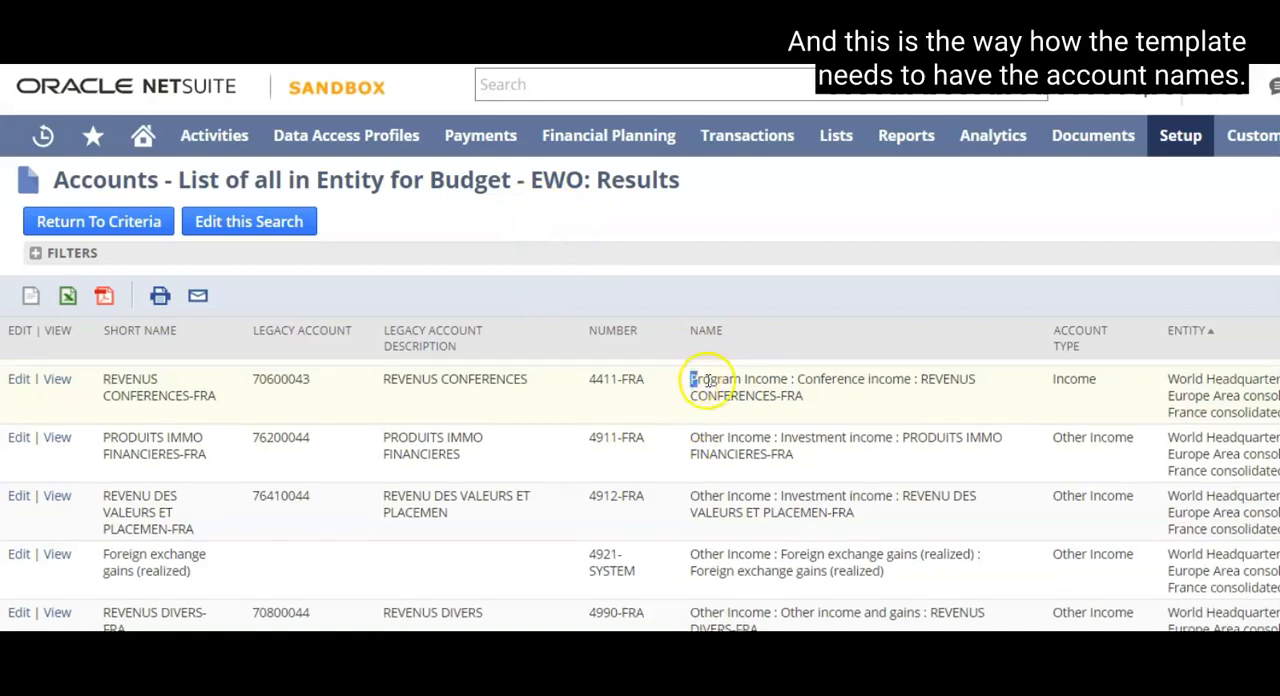
Examine the full account names of 4411-FRA, 4911-FRA and 4912-FRA in the entity's budget account search results.
left_click_drag(691, 380, 803, 400)
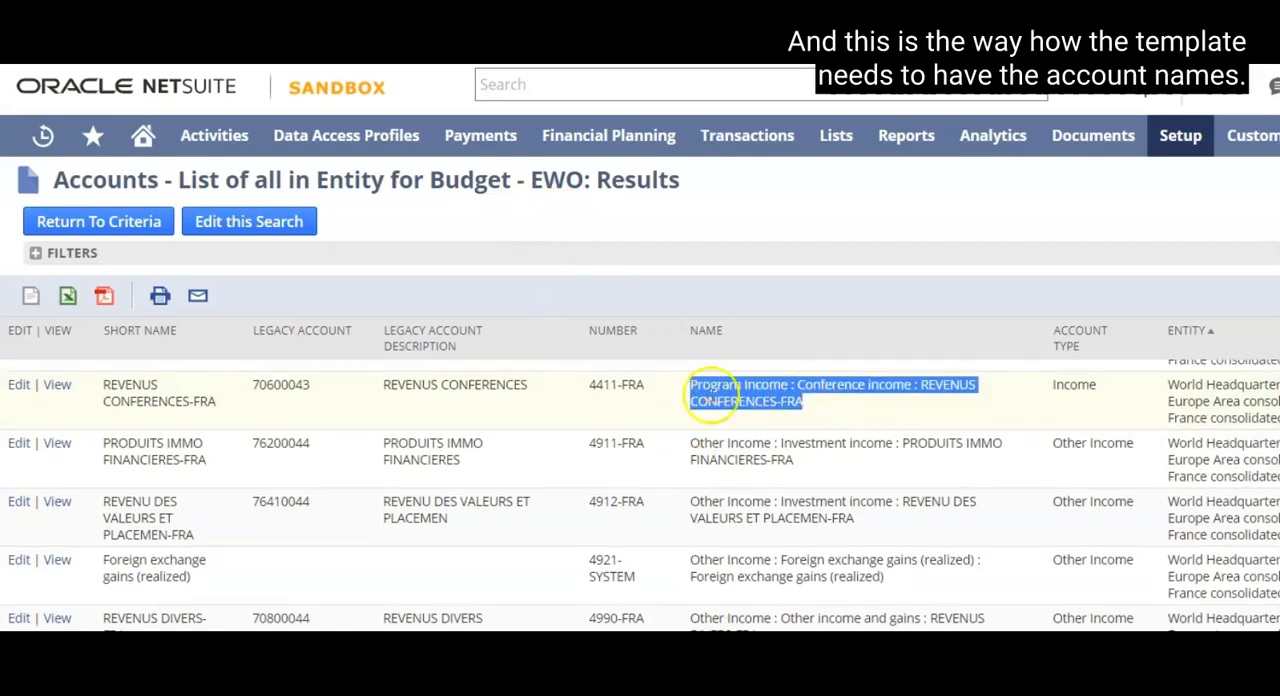
left_click_drag(690, 440, 789, 458)
left_click_drag(691, 503, 872, 532)
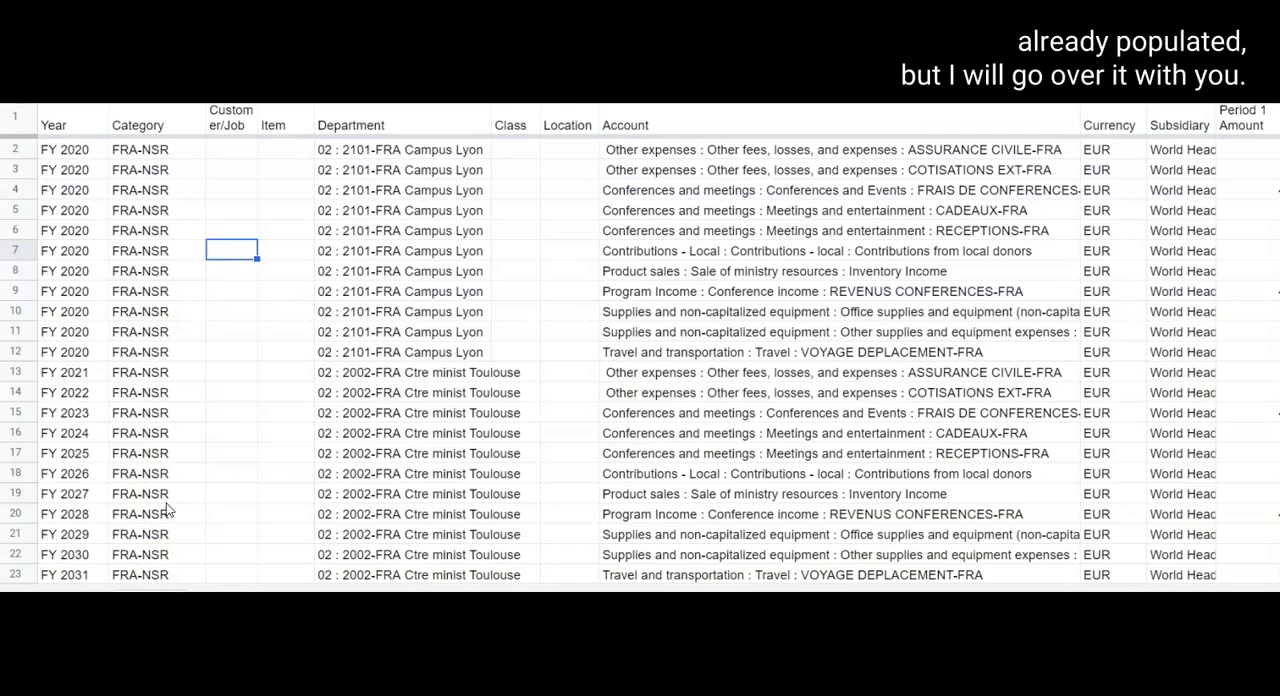
In the Google Sheets budget import template, review the Year, Category, Customer/Job, Item, Department, Class and Location columns.
left_click(66, 124)
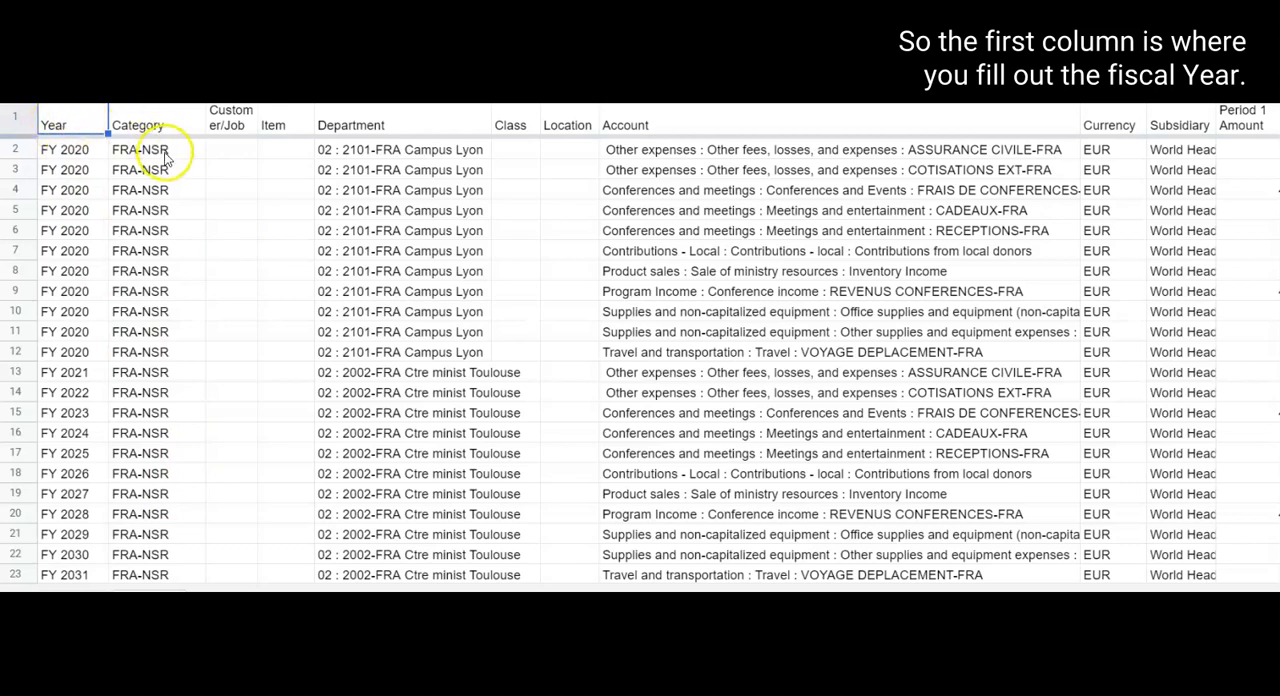
left_click(136, 126)
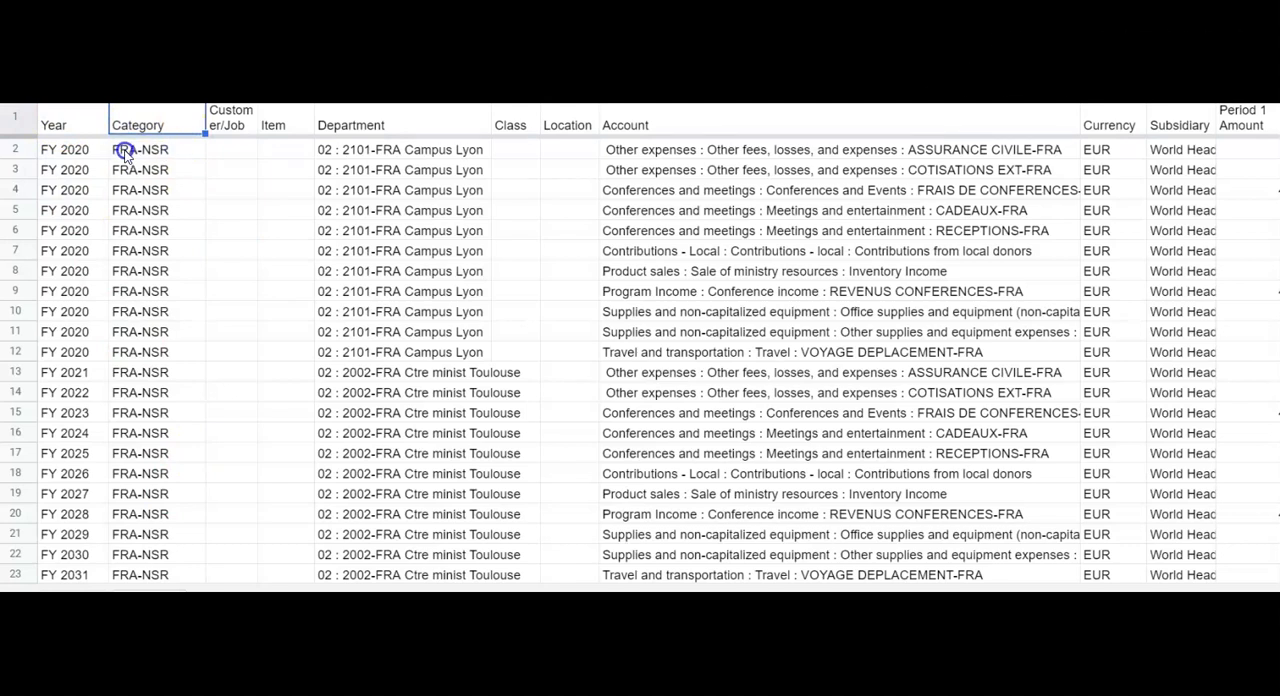
left_click(229, 121)
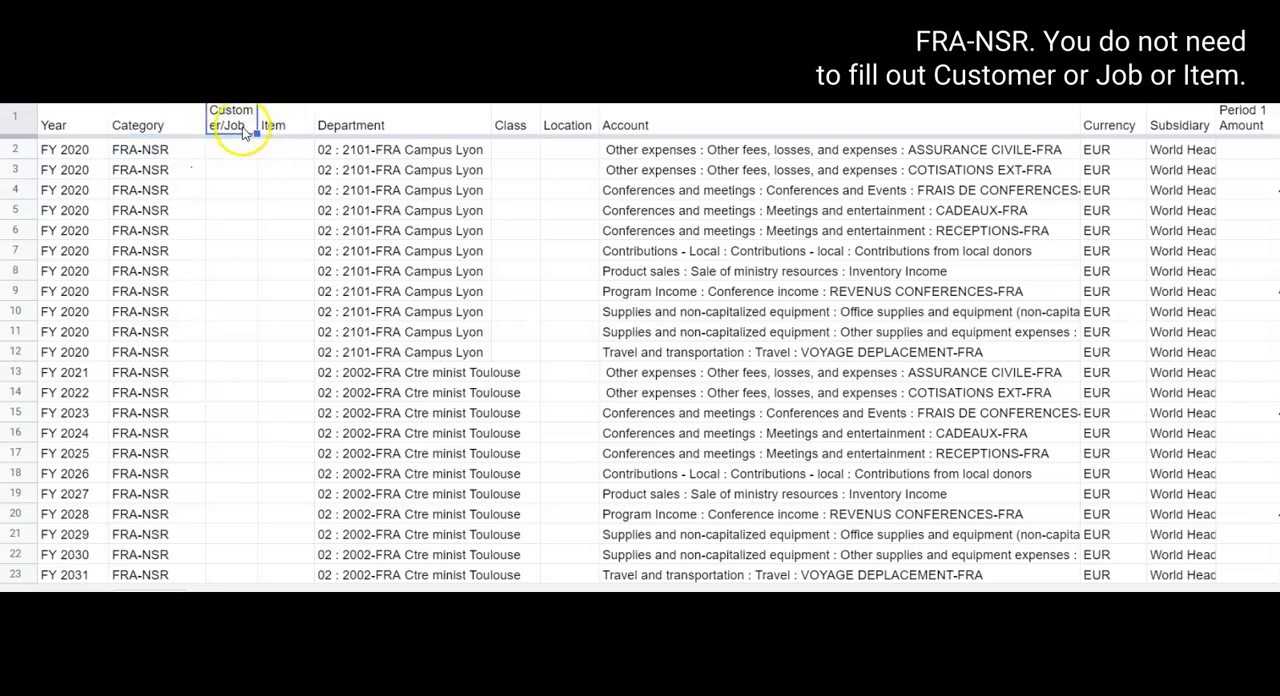
left_click(277, 124)
left_click(363, 120)
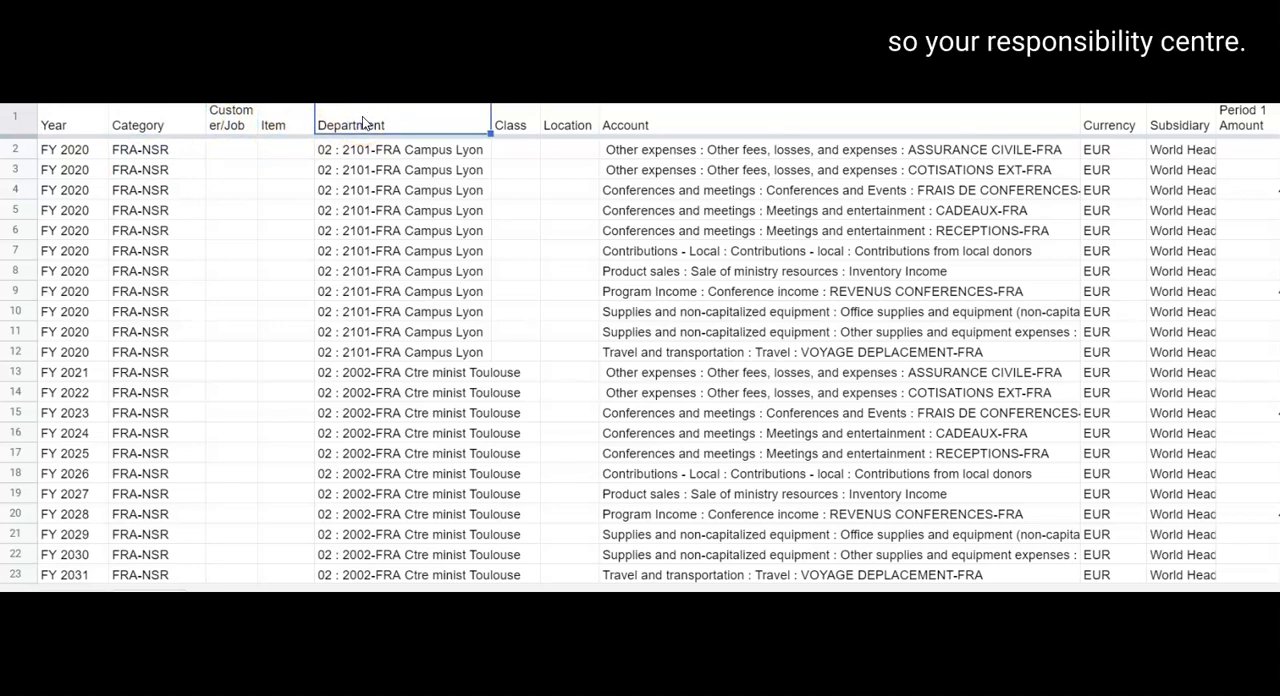
left_click(510, 124)
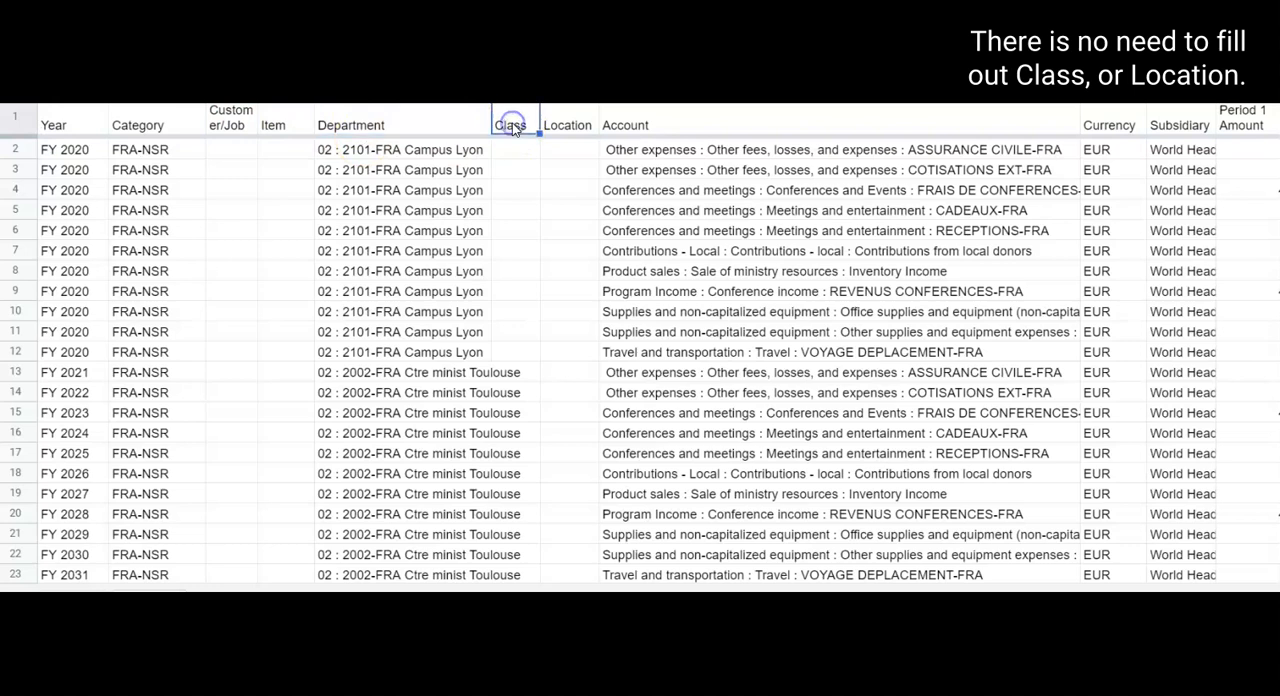
left_click(569, 124)
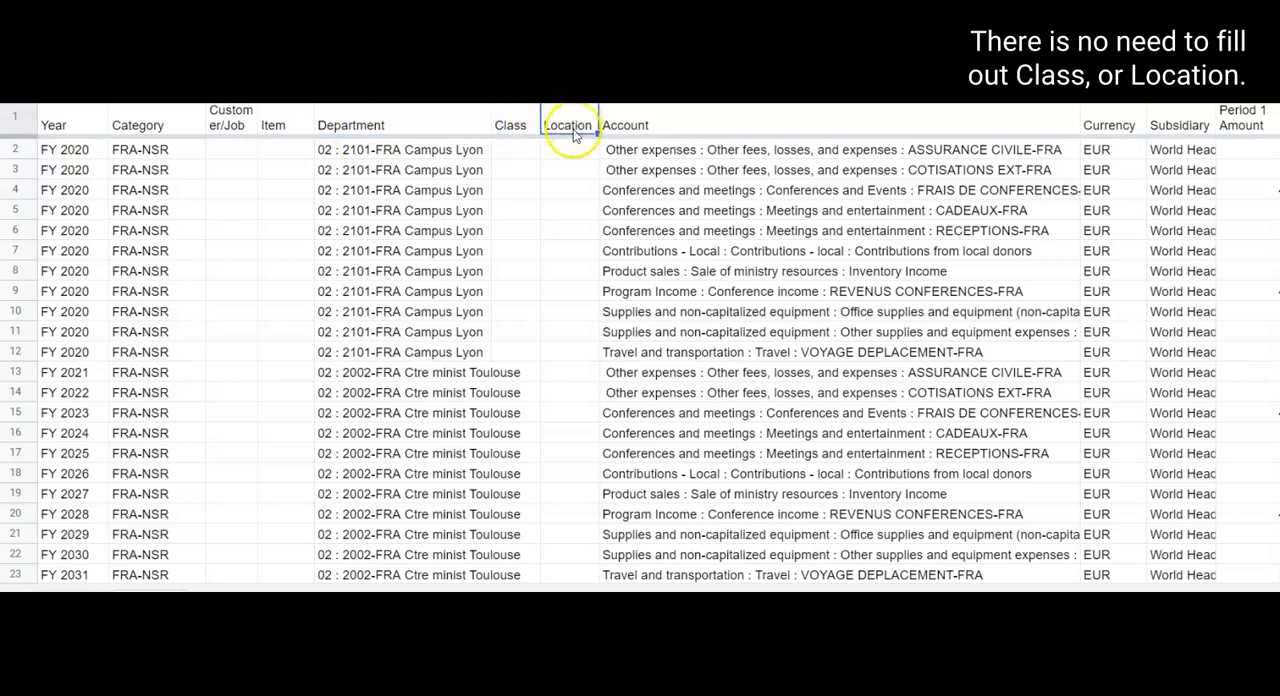
Review the Account column of the template and the full account names listed for the Campus Lyon rows.
left_click(641, 127)
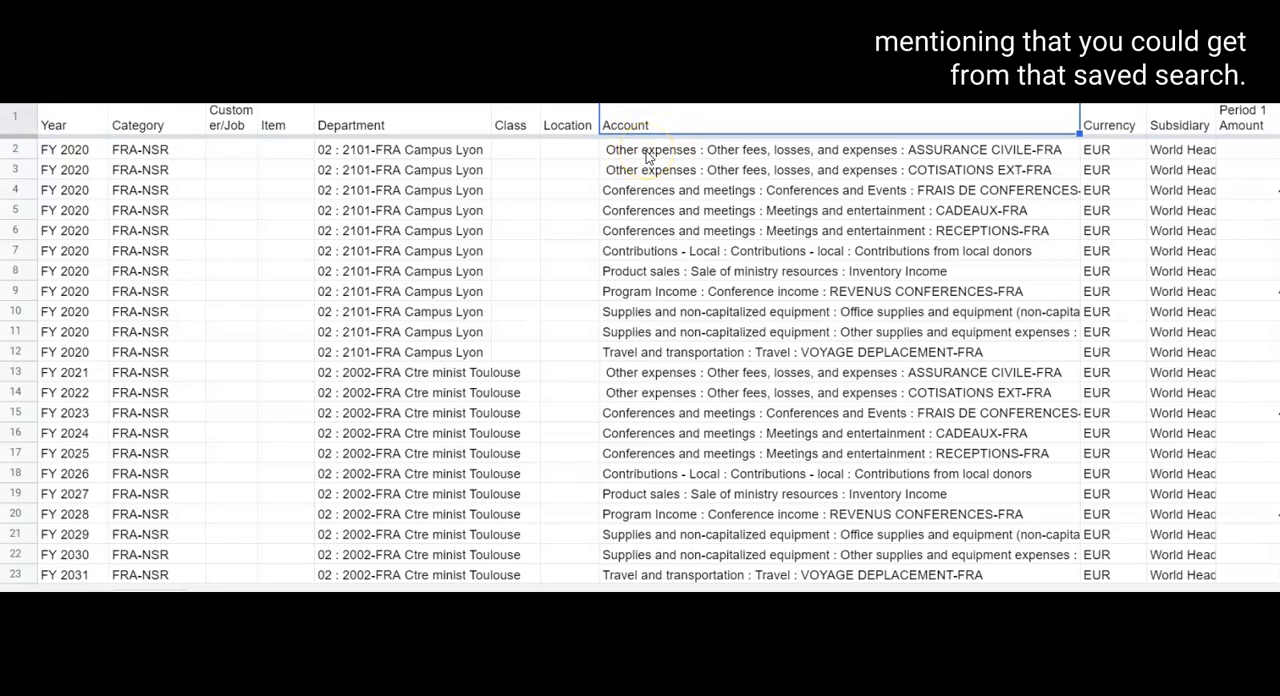
left_click(646, 155)
left_click(651, 170)
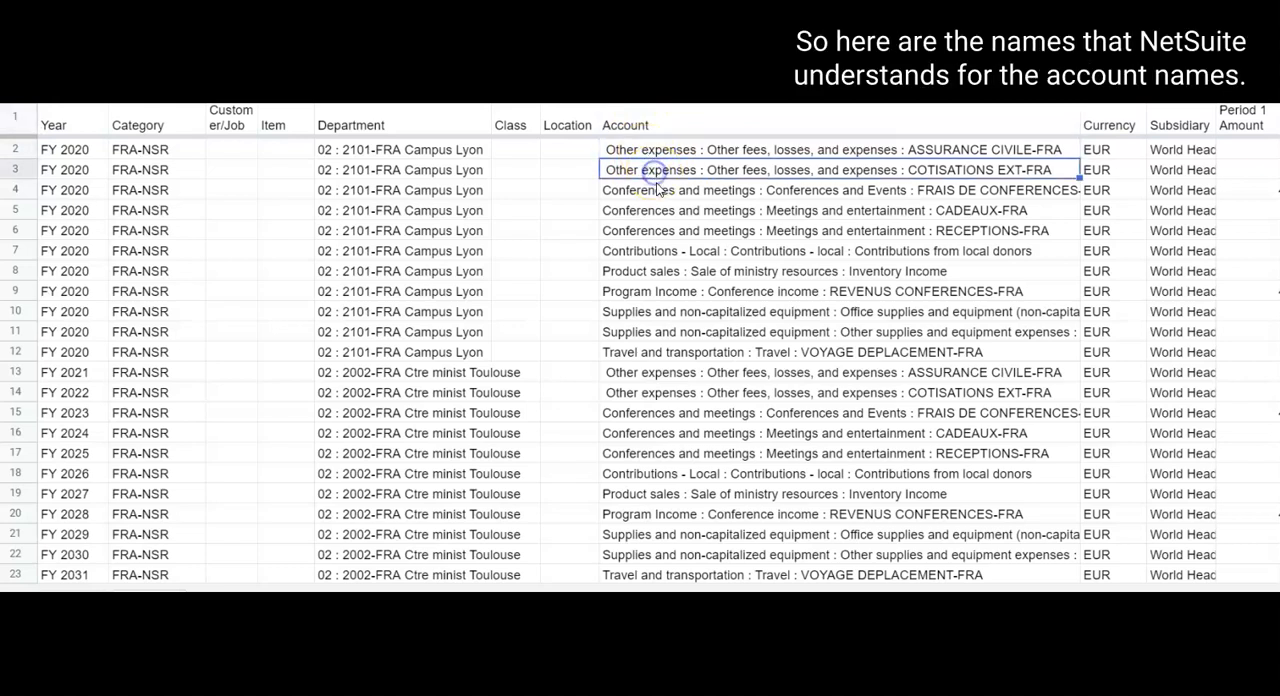
left_click(657, 192)
left_click(656, 211)
left_click(657, 231)
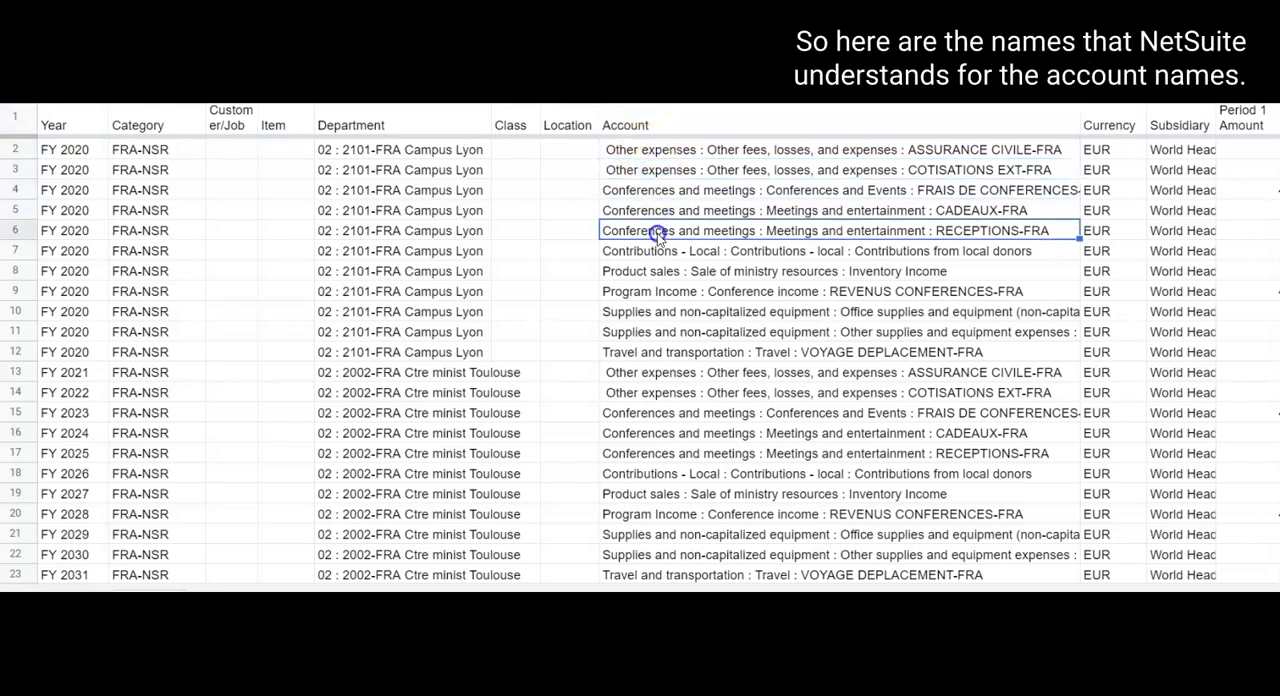
left_click(659, 253)
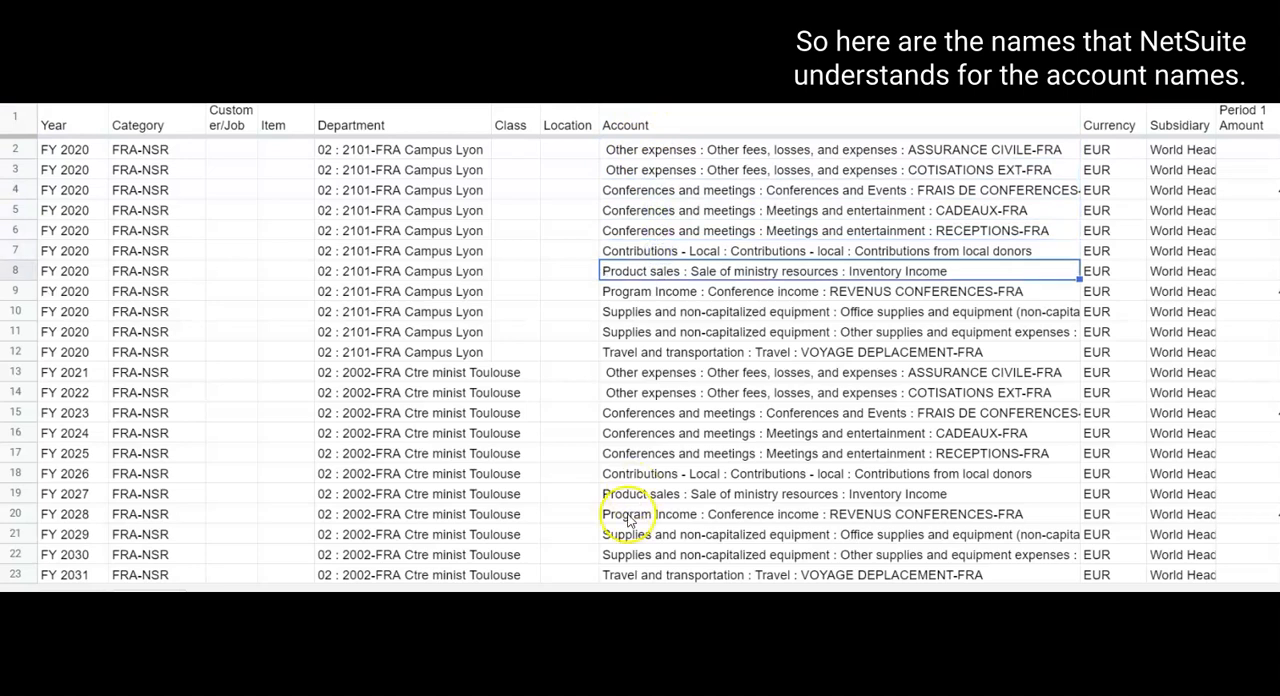
left_click(708, 149)
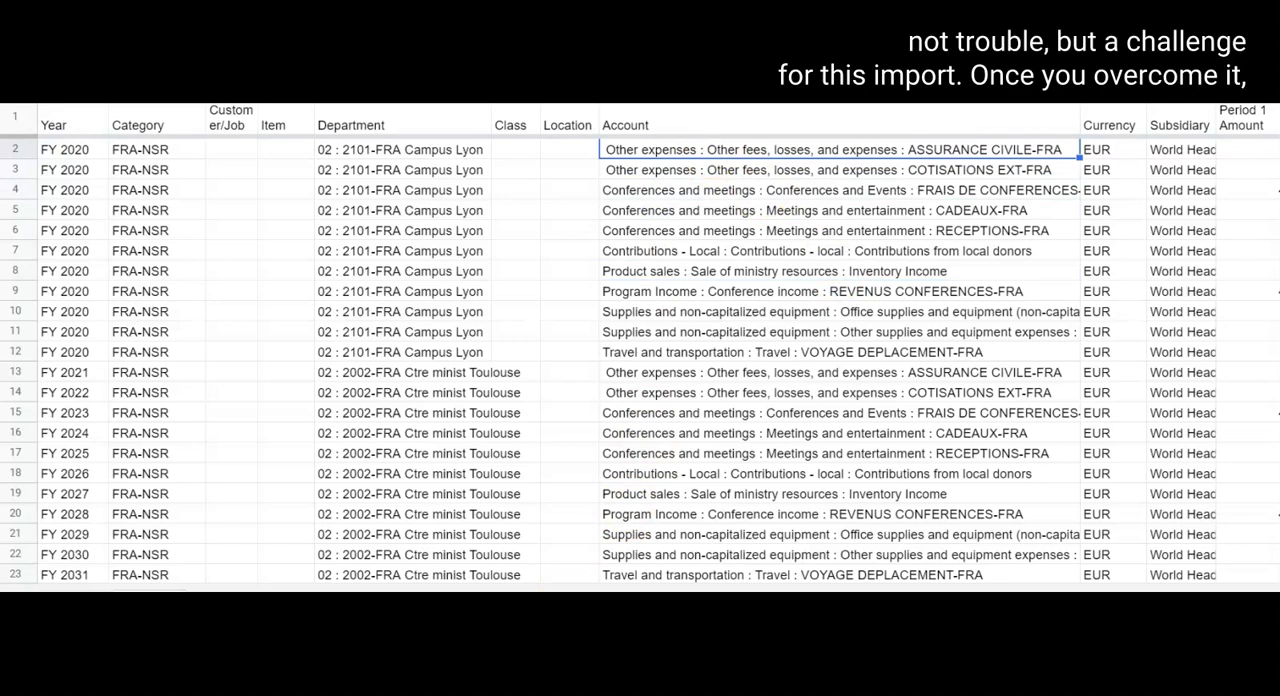
Check the currency and subsidiary entries in the template's first data row.
scroll(660, 344, "right", 3)
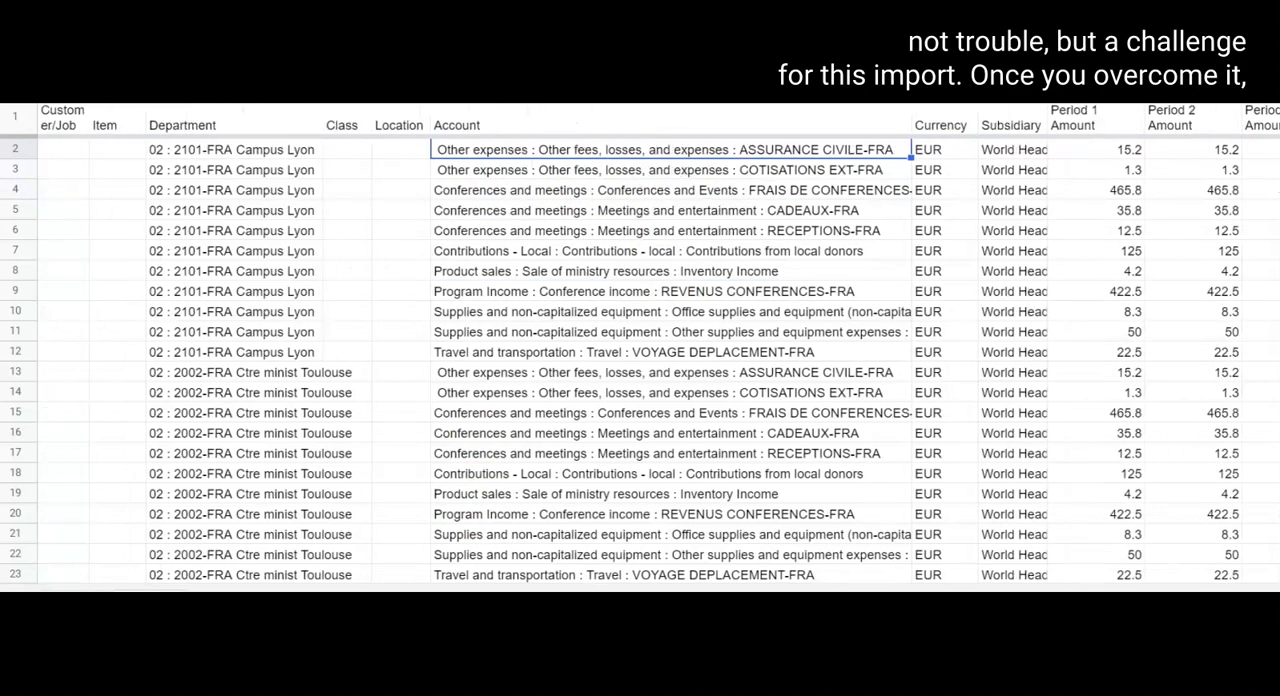
scroll(720, 580, "right", 2)
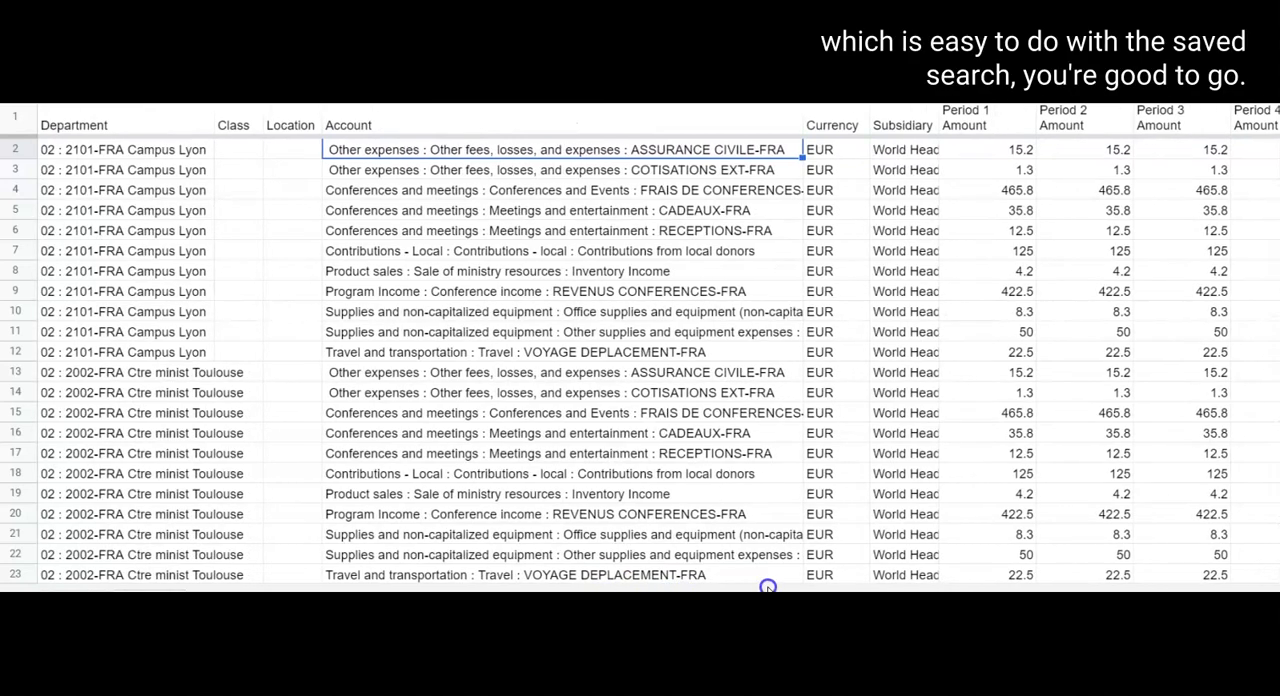
left_click(822, 151)
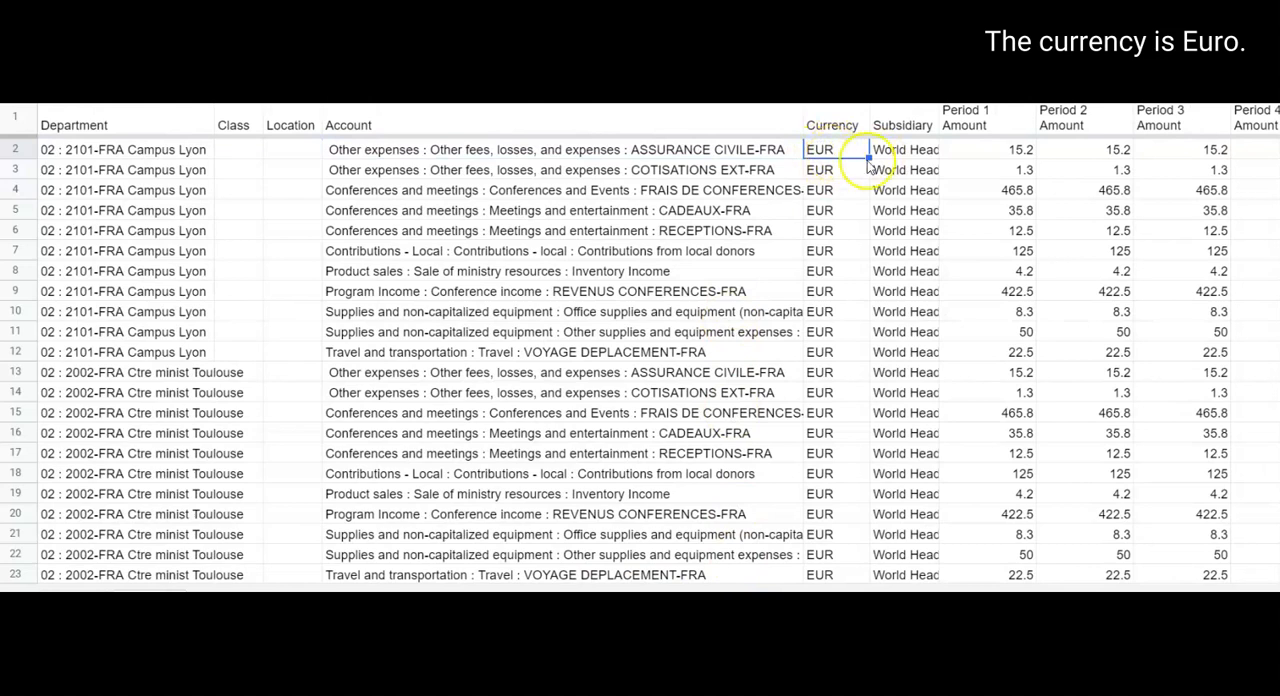
left_click(901, 152)
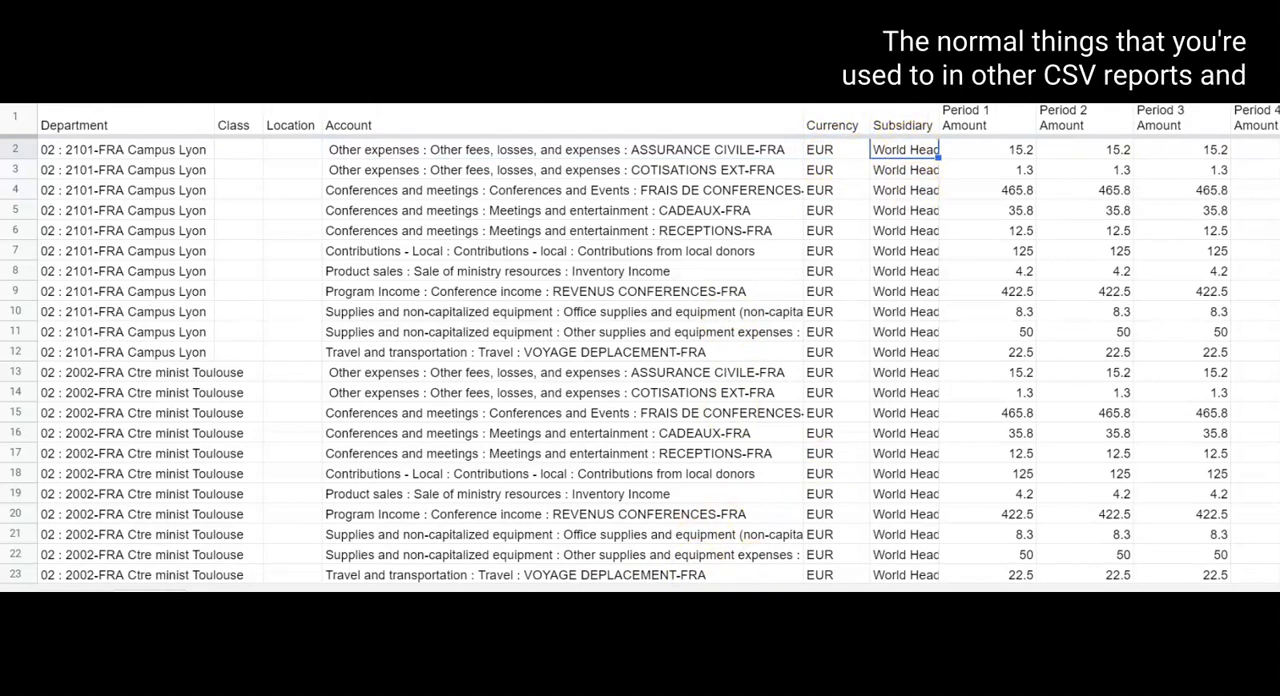
Look over the period amount columns of the template, starting with Period 1, and return to its first columns.
scroll(660, 344, "right", 3)
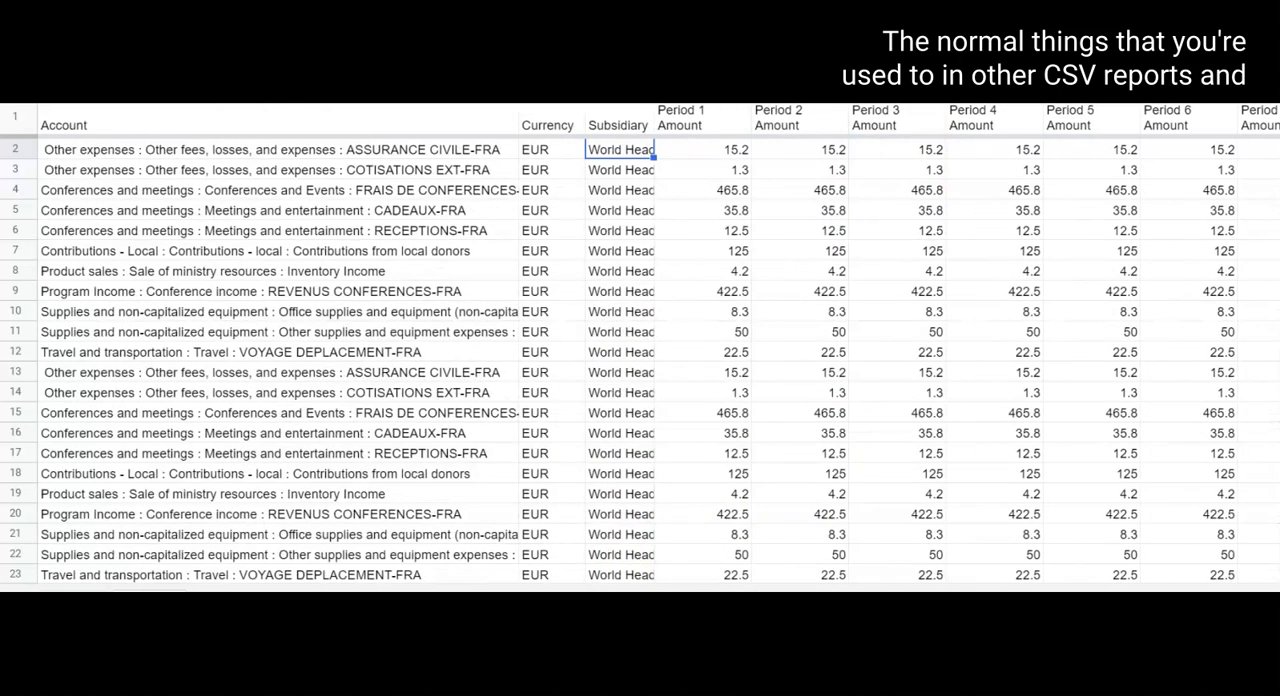
left_click(694, 150)
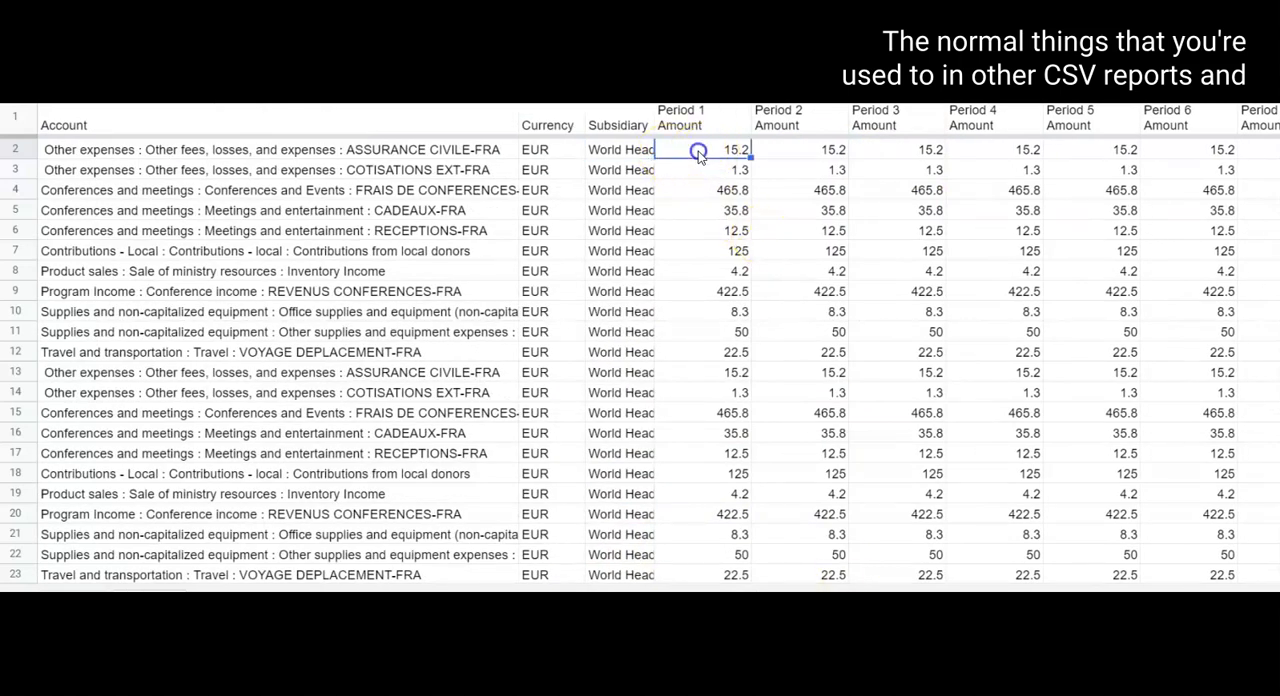
left_click(684, 113)
left_click(800, 114)
left_click(884, 122)
left_click(700, 150)
left_click(700, 114)
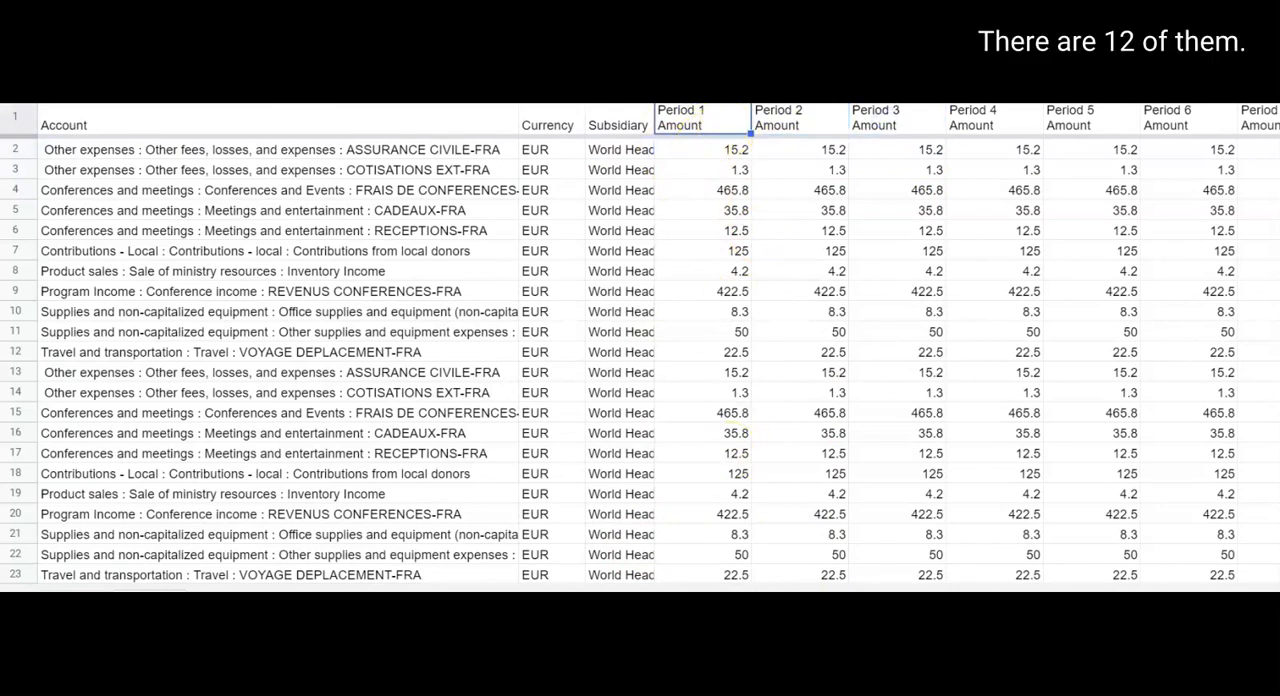
scroll(660, 340, "right", 5)
scroll(720, 150, "left", 5)
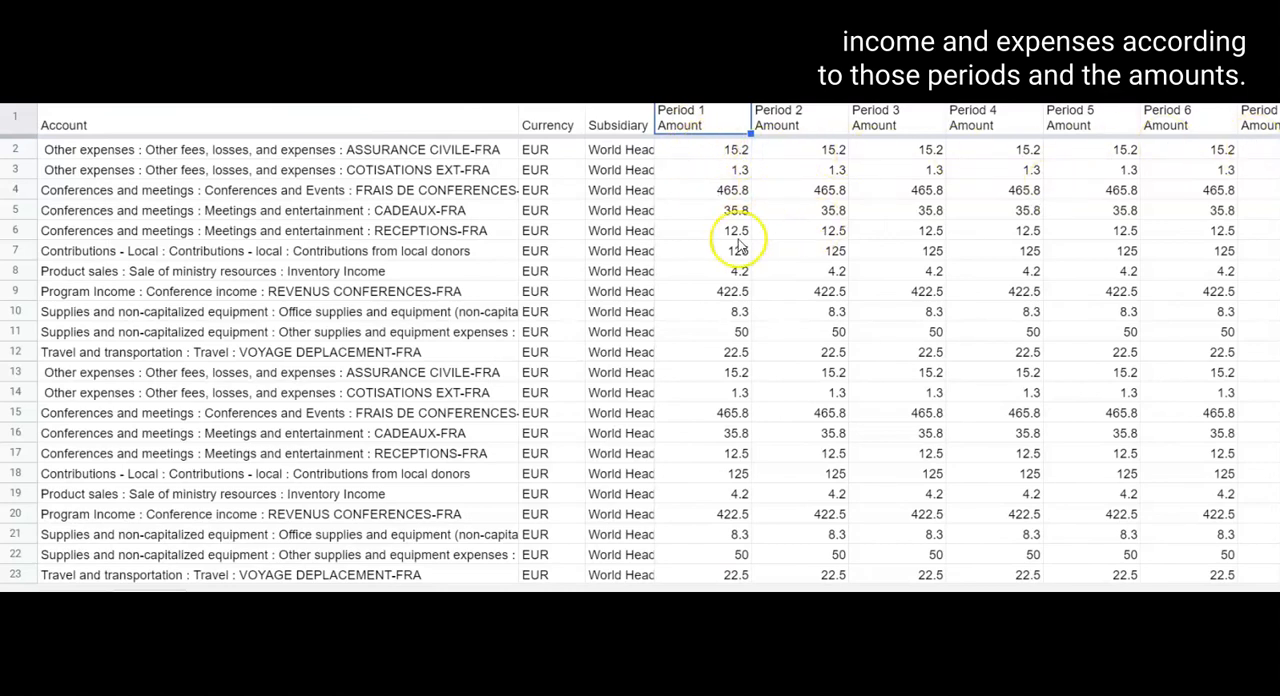
scroll(324, 490, "left", 10)
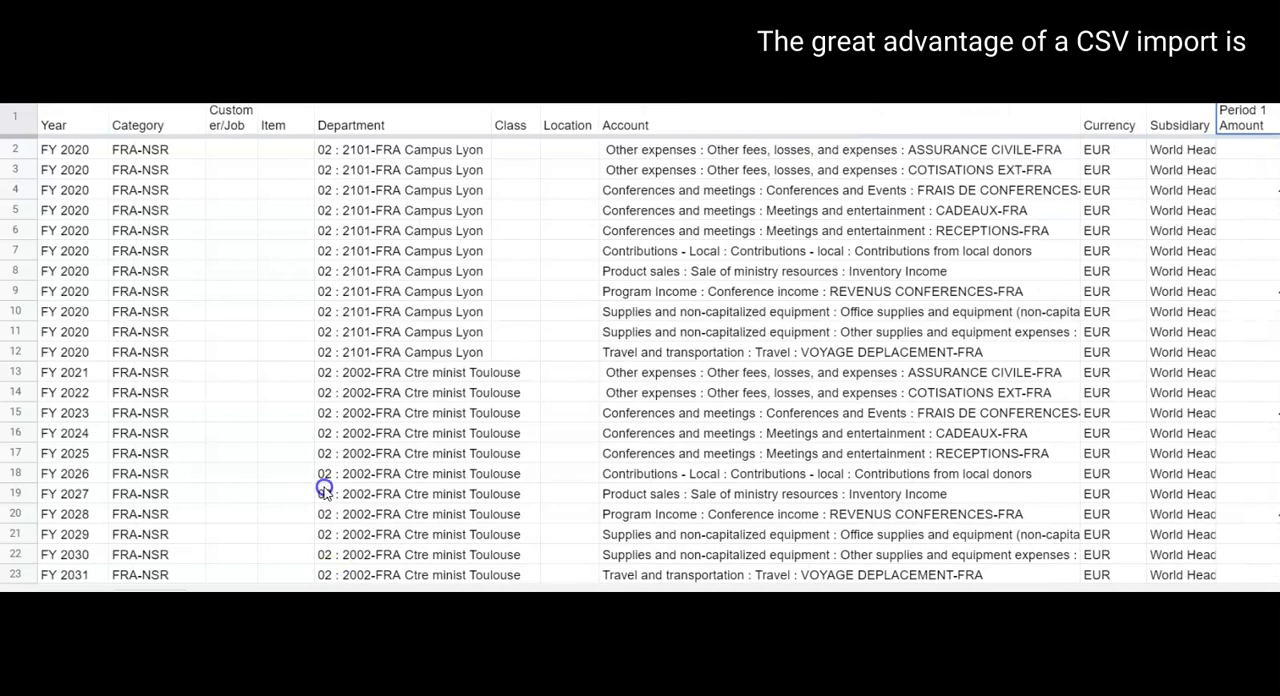
Compare where the Campus Lyon rows end and the Toulouse rows begin, and examine the Toulouse block's accounts in rows 13 to 23.
left_click(372, 352)
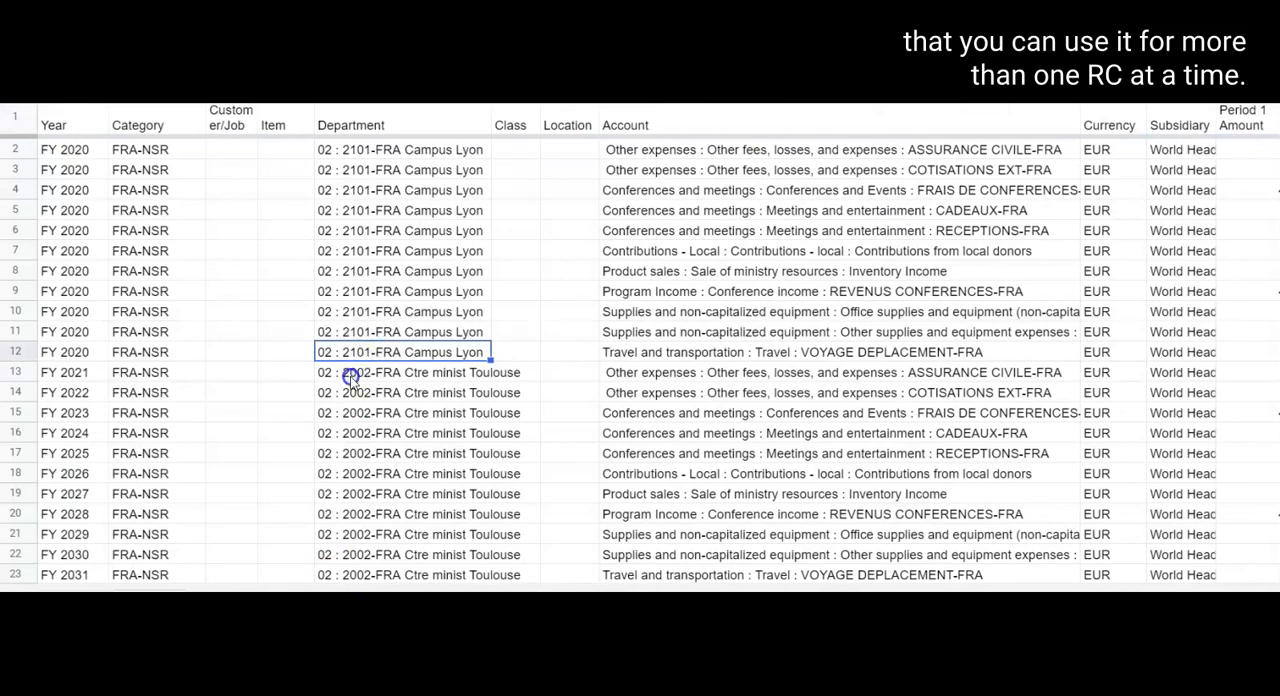
left_click(366, 374)
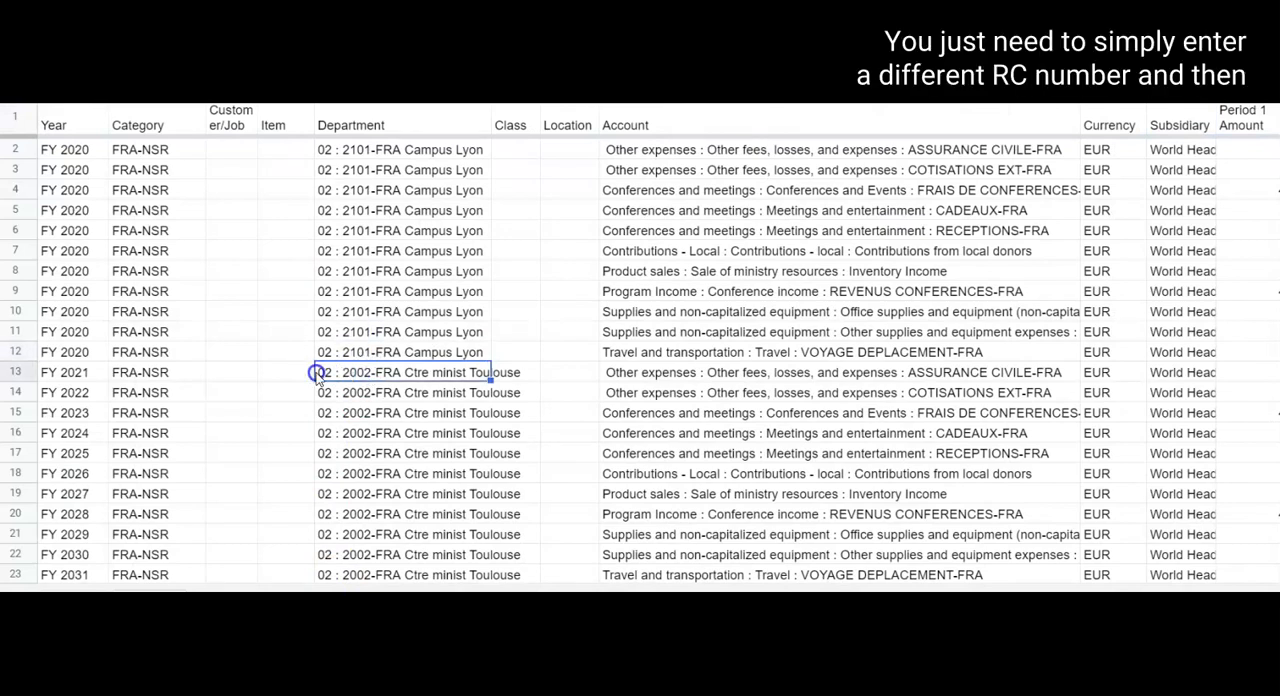
left_click(648, 378)
left_click_drag(650, 392, 646, 577)
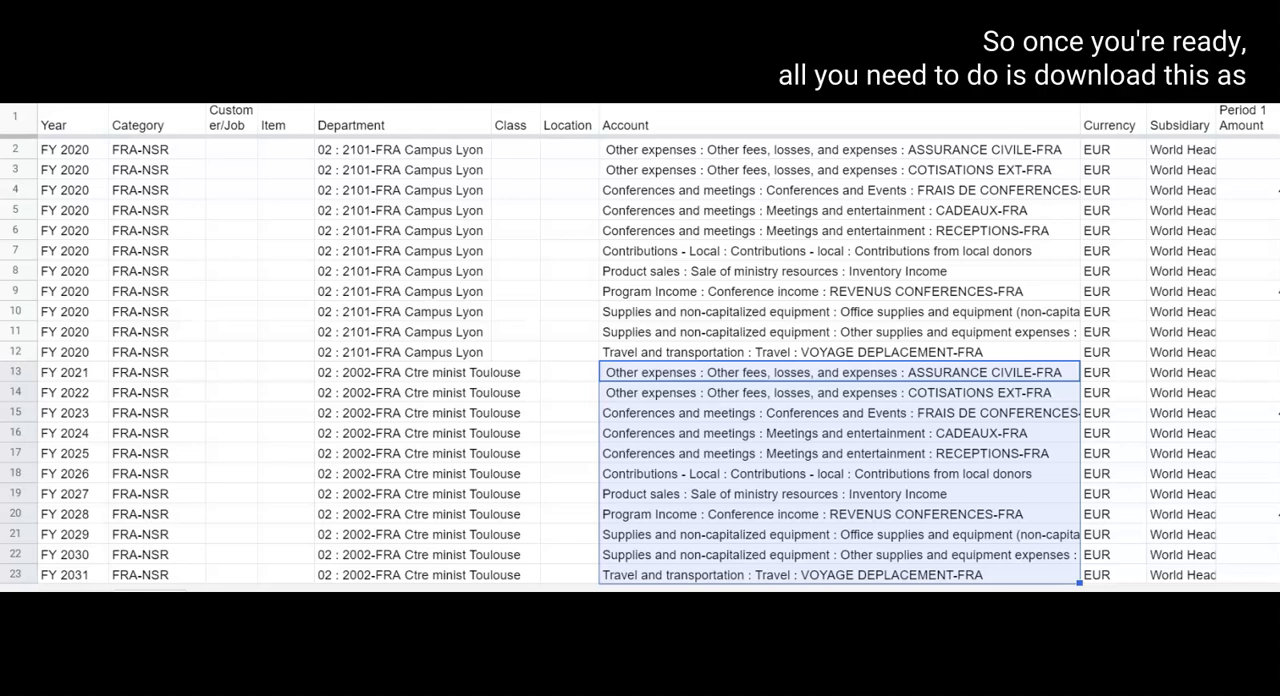
left_click(279, 379)
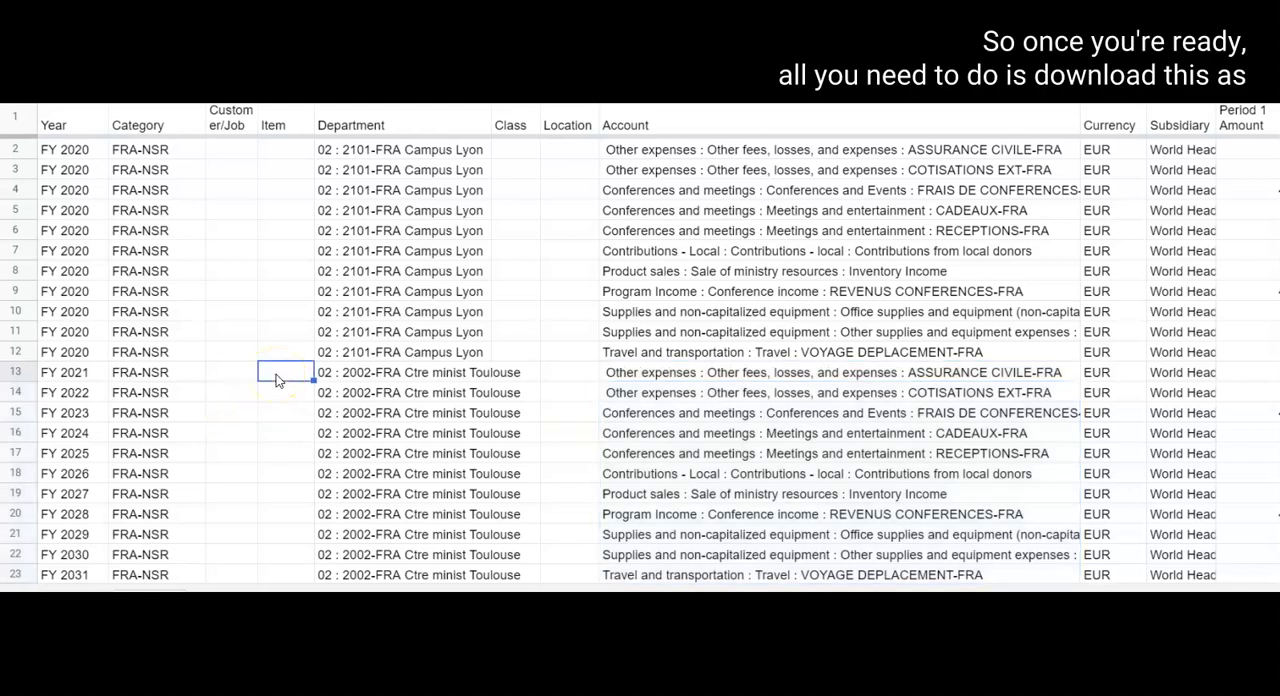
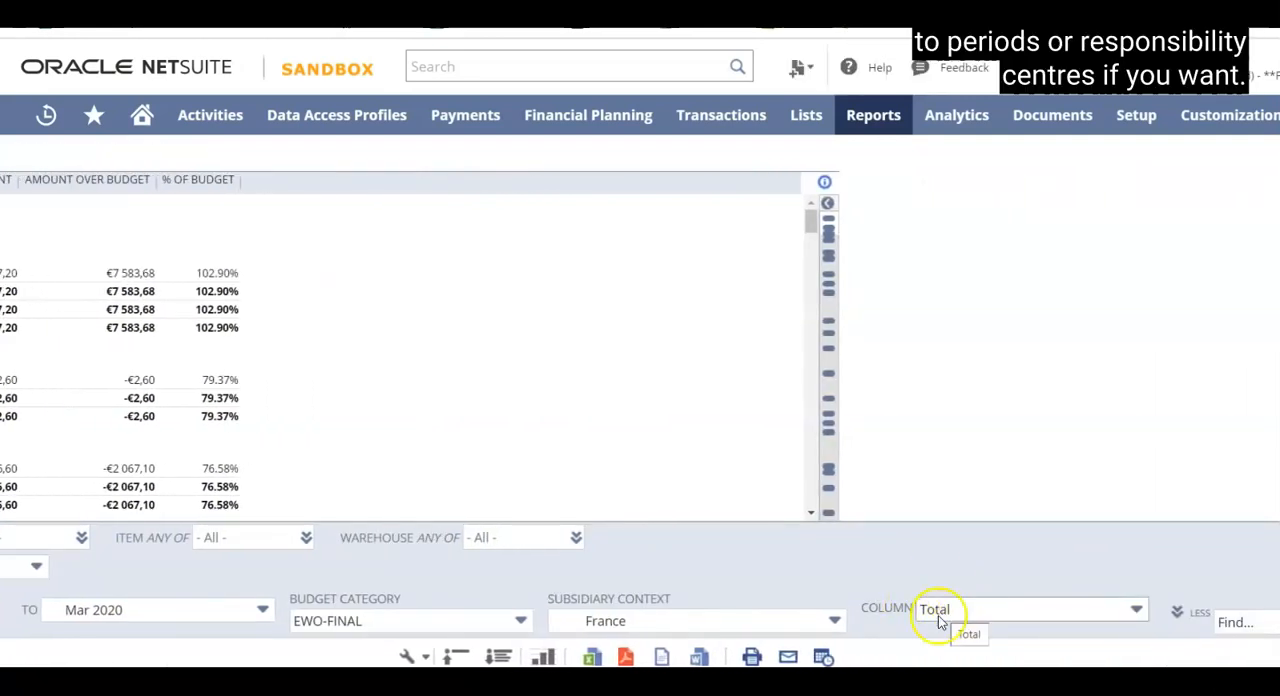
Set the Budget vs. Actual report's columns to Accounting Period.
left_click(1134, 612)
scroll(1057, 516, "down", 4)
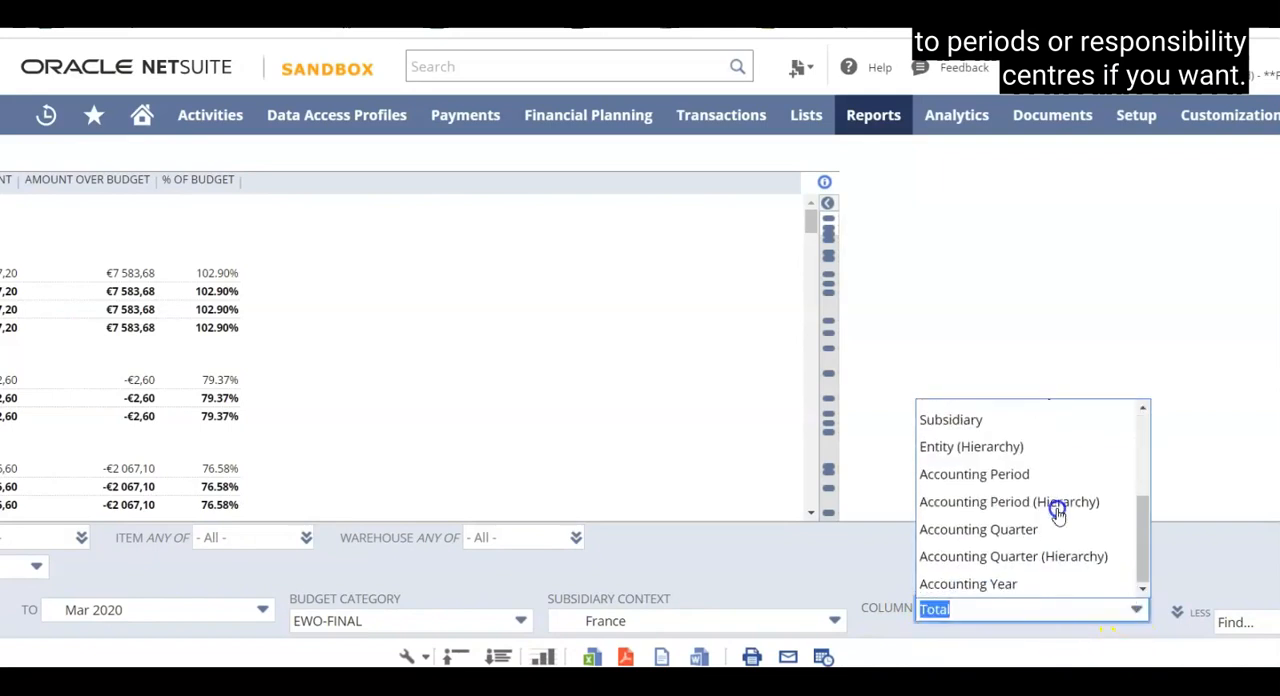
left_click(998, 476)
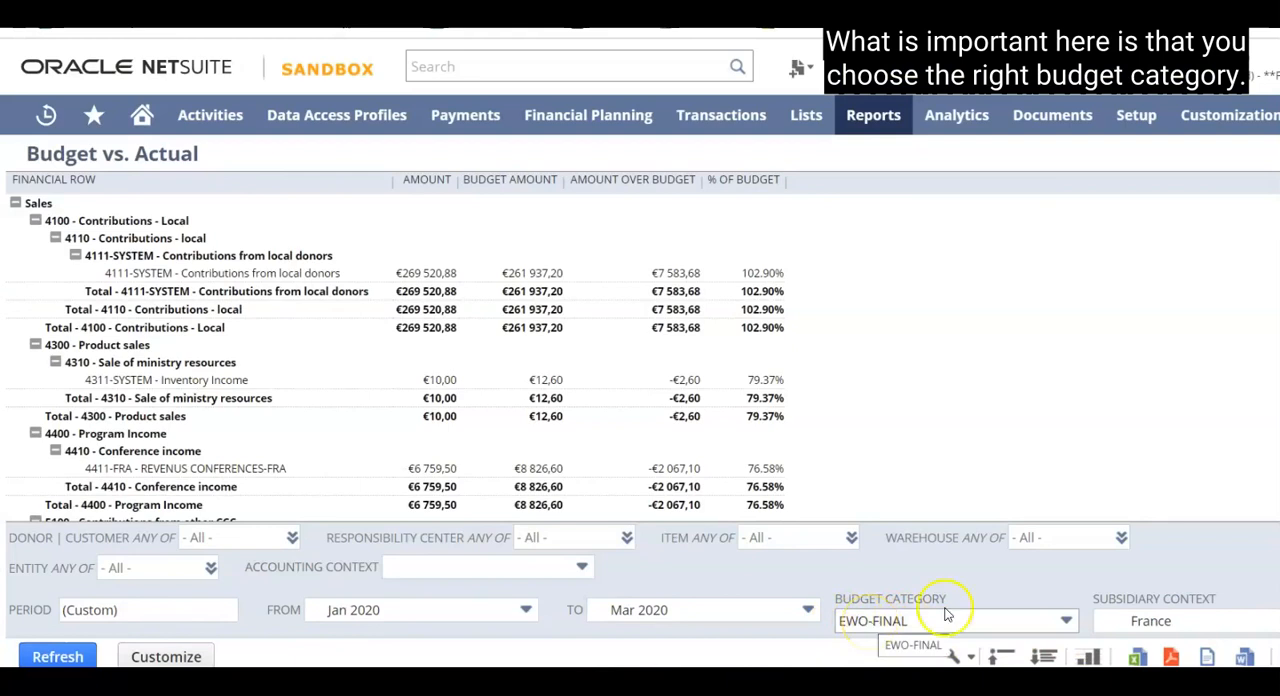
Refresh the Budget vs. Actual report with EWO-FINAL as the budget category and collapse its account rows.
left_click(1060, 620)
mouse_move(1075, 482)
left_mouse_down()
mouse_move(1071, 419)
mouse_move(1071, 591)
mouse_move(1071, 423)
mouse_move(1071, 463)
left_mouse_up()
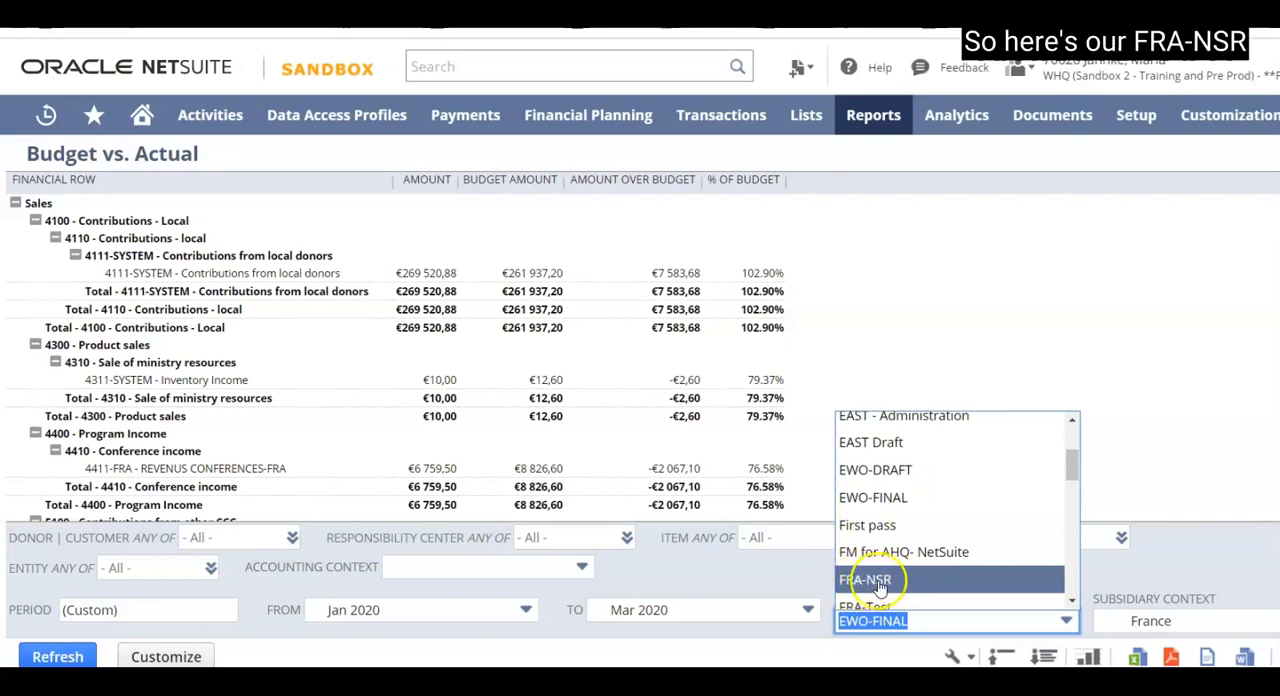
left_click(881, 503)
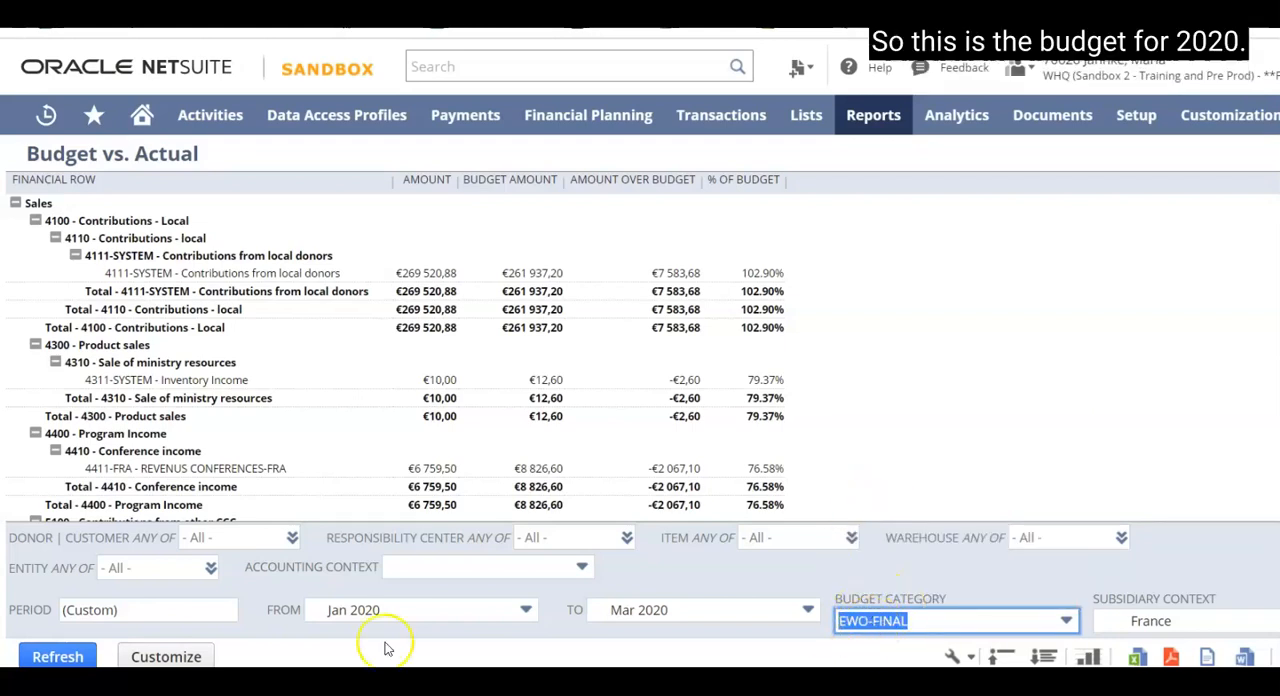
left_click(55, 656)
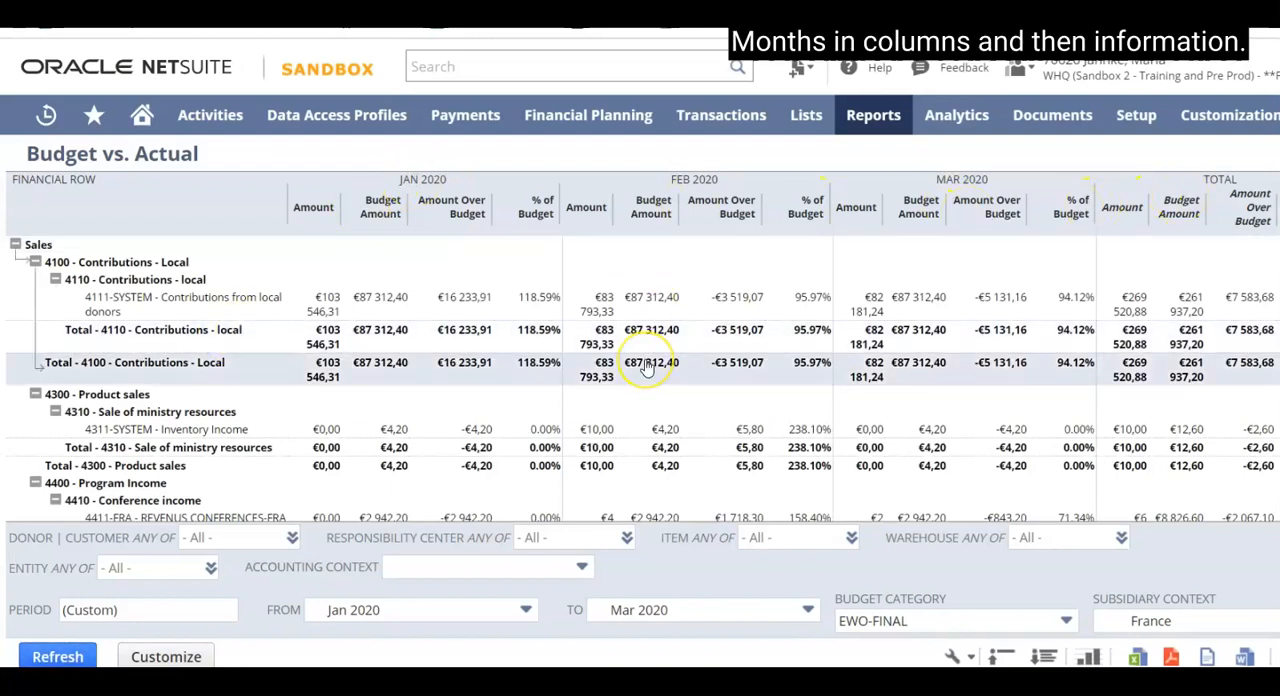
left_click(1002, 657)
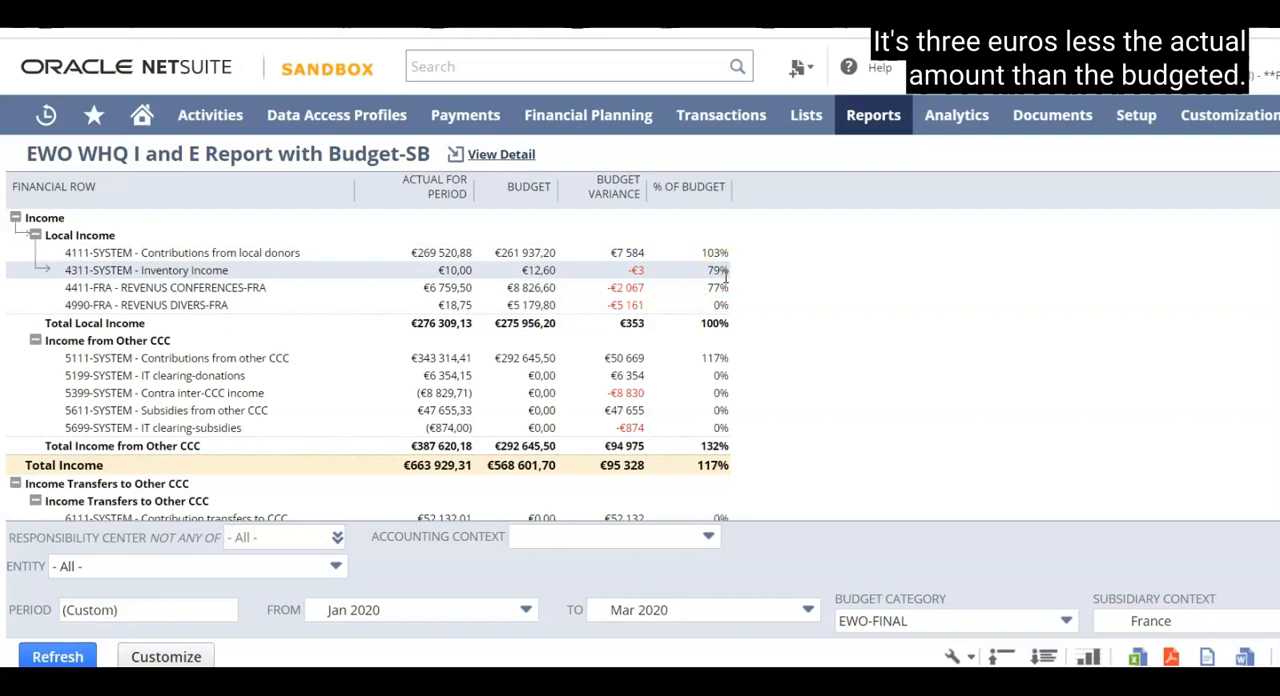
Review the variance and percentage of budget in the EWO WHQ I and E Report by account, and collapse it to account categories.
left_click(726, 270)
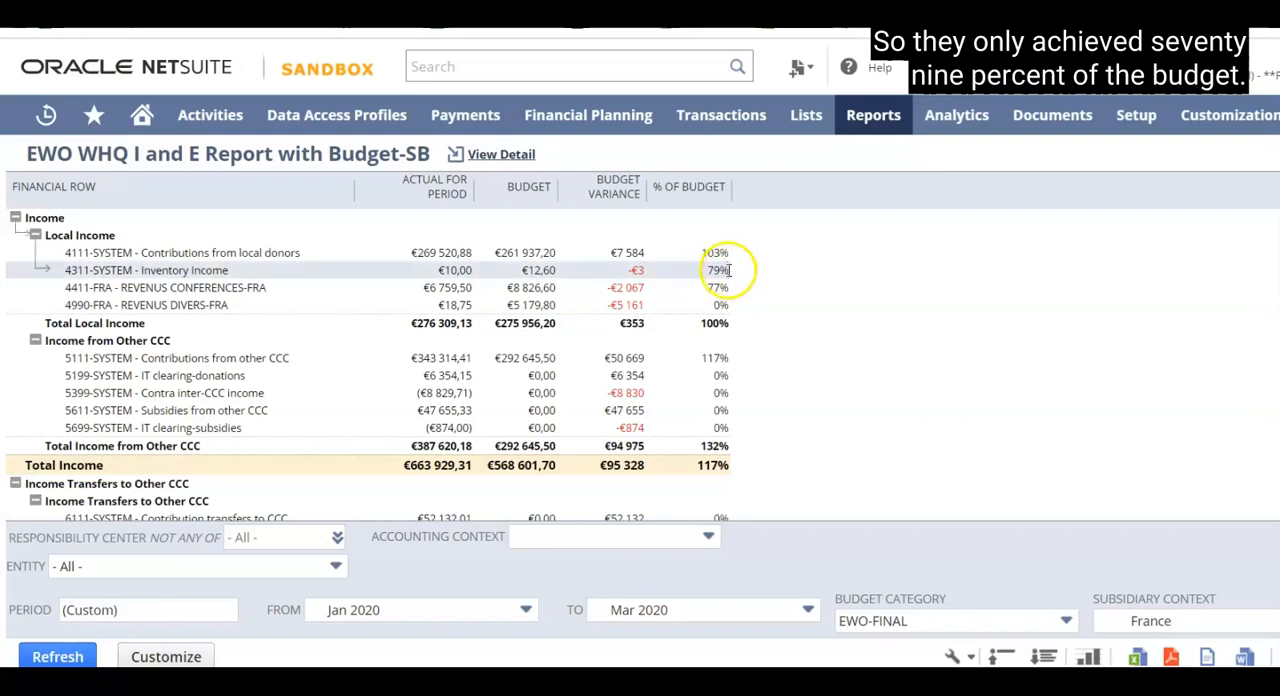
scroll(723, 374, "down", 3)
scroll(723, 374, "down", 10)
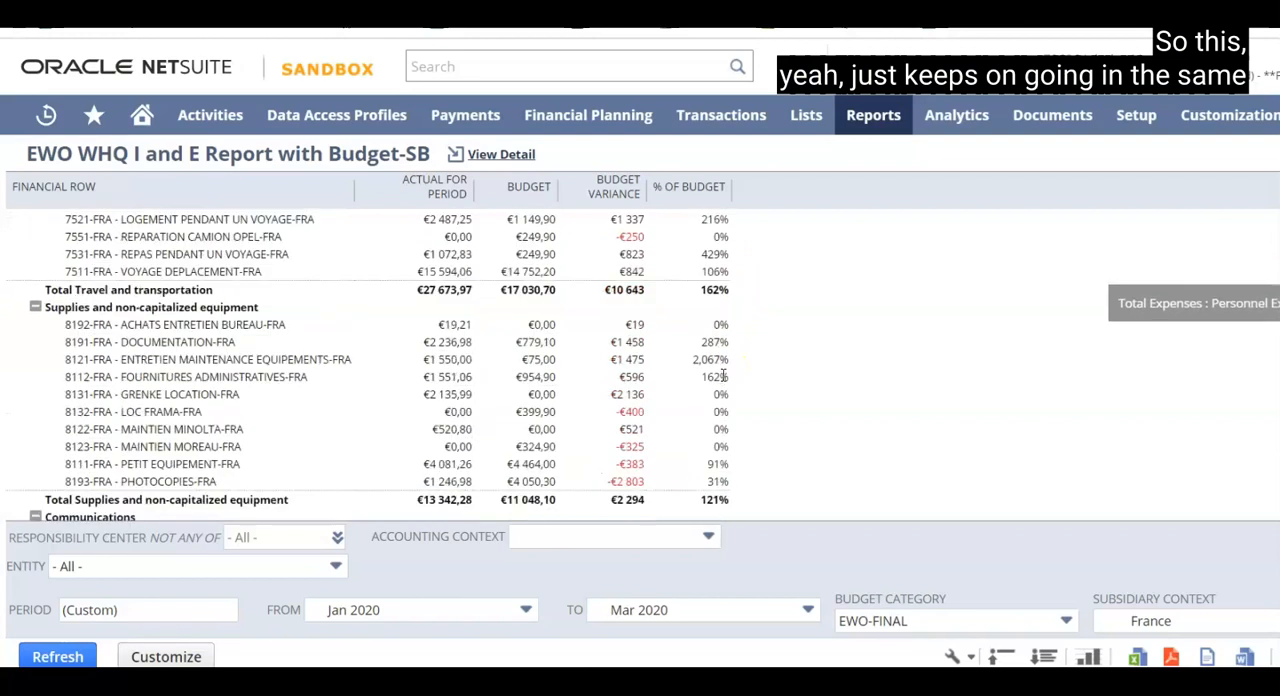
scroll(723, 374, "down", 3)
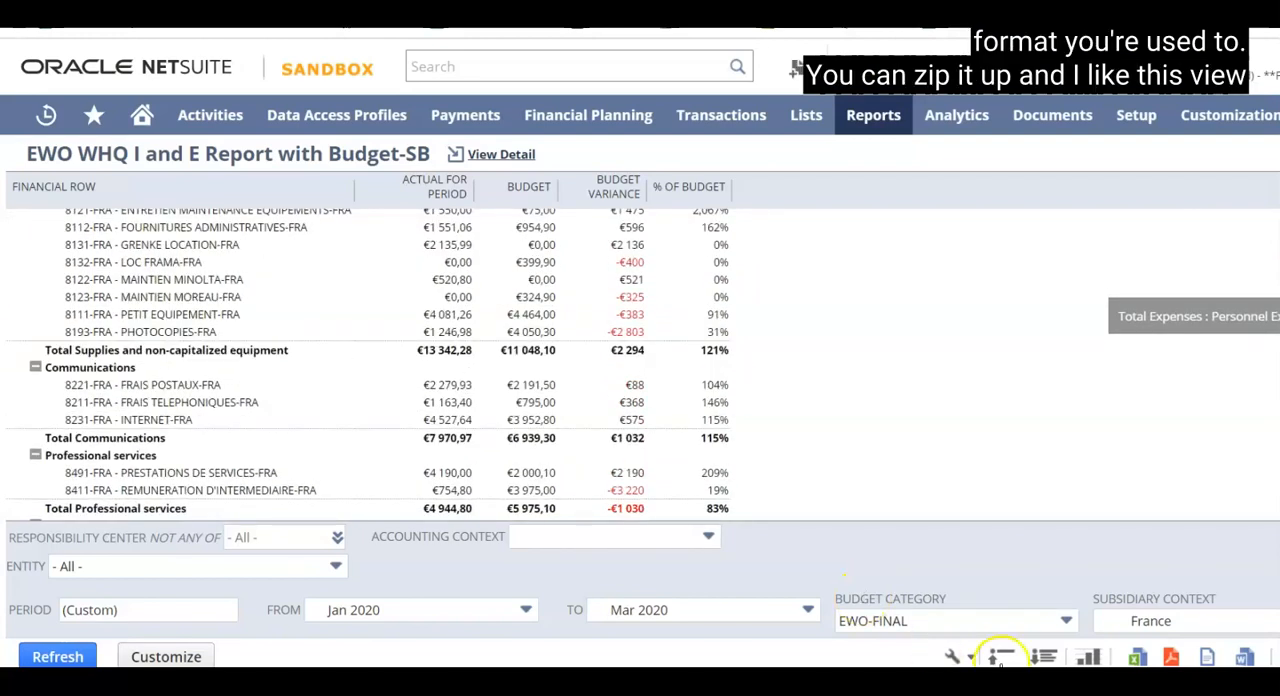
left_click(1001, 656)
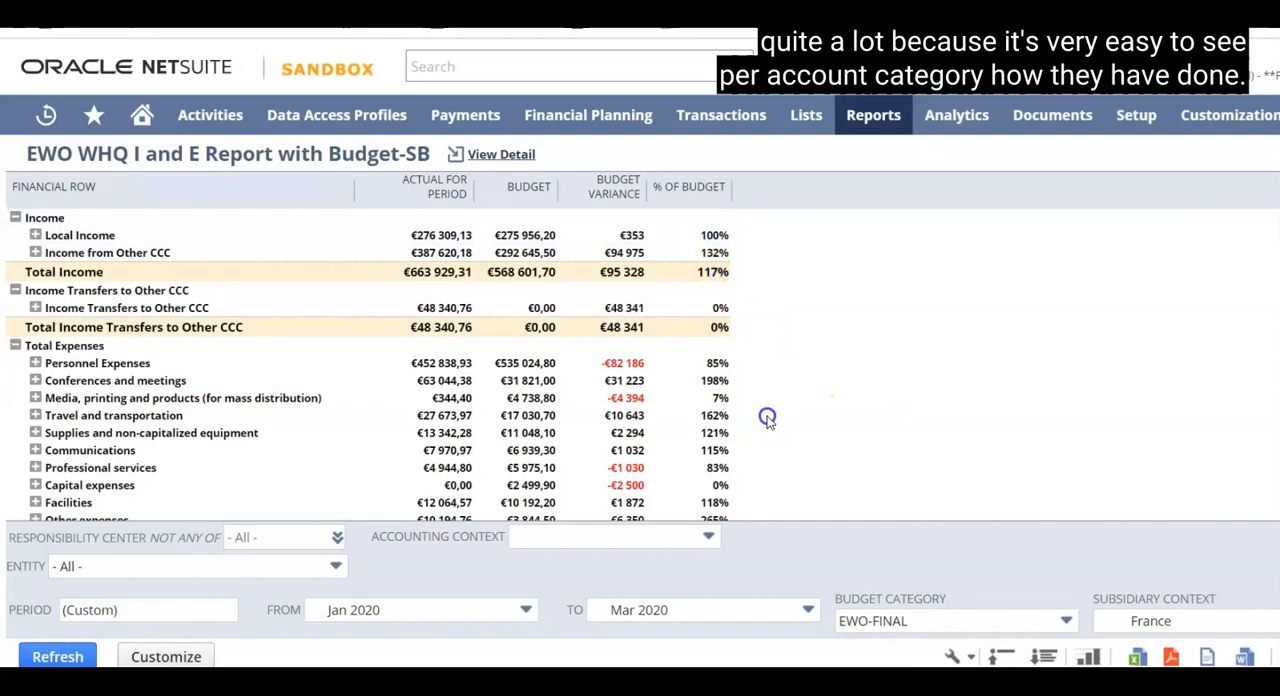
scroll(767, 418, "down", 3)
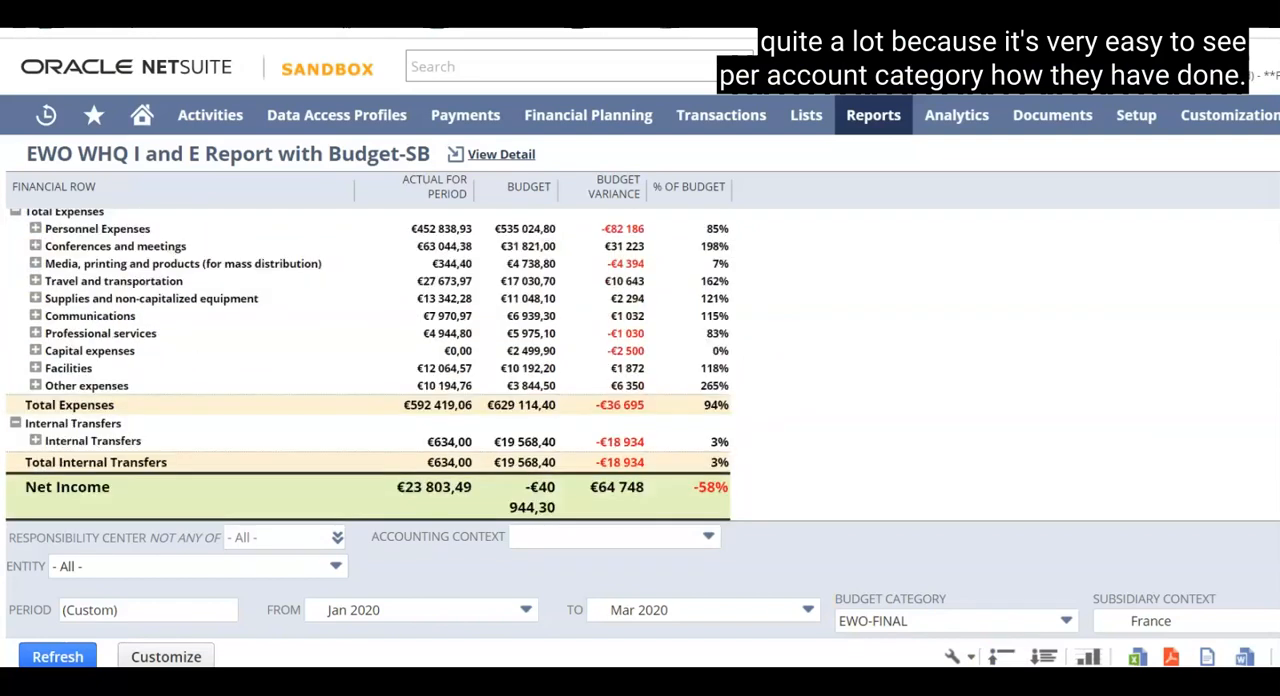
Break the EWO WHQ I and E Report down by Accounting Period and refresh it.
scroll(640, 400, "right", 6)
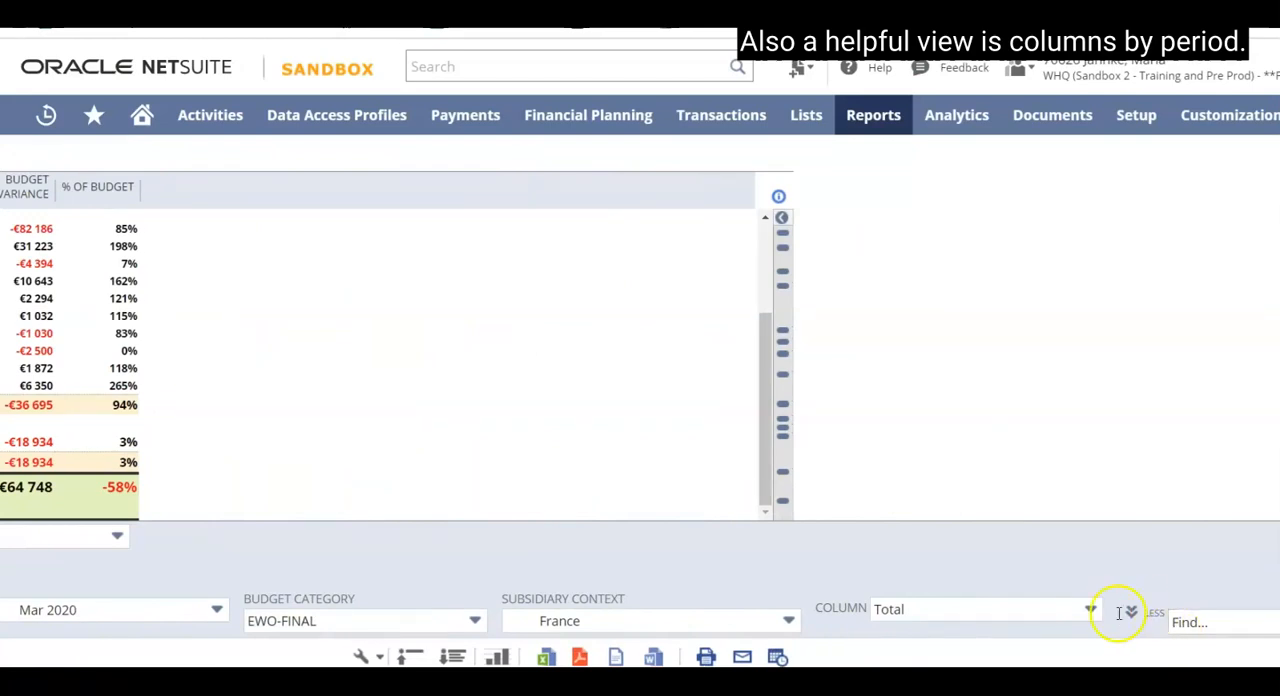
left_click(1092, 610)
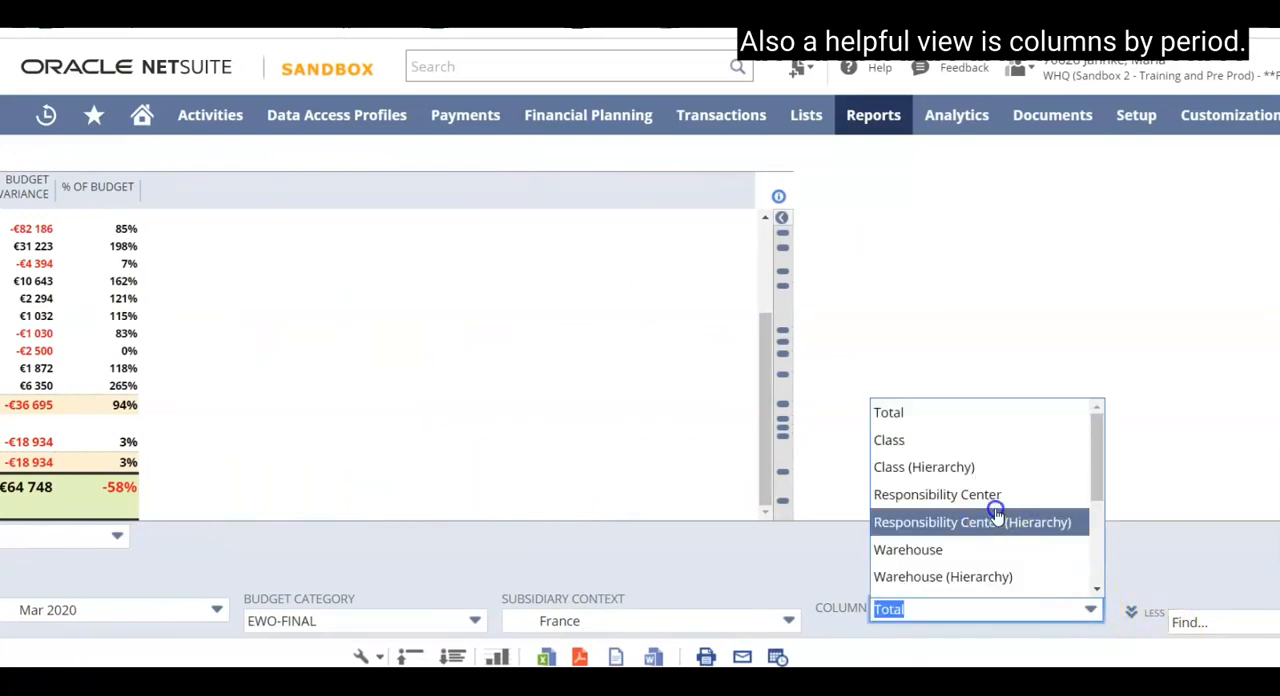
scroll(996, 512, "down", 3)
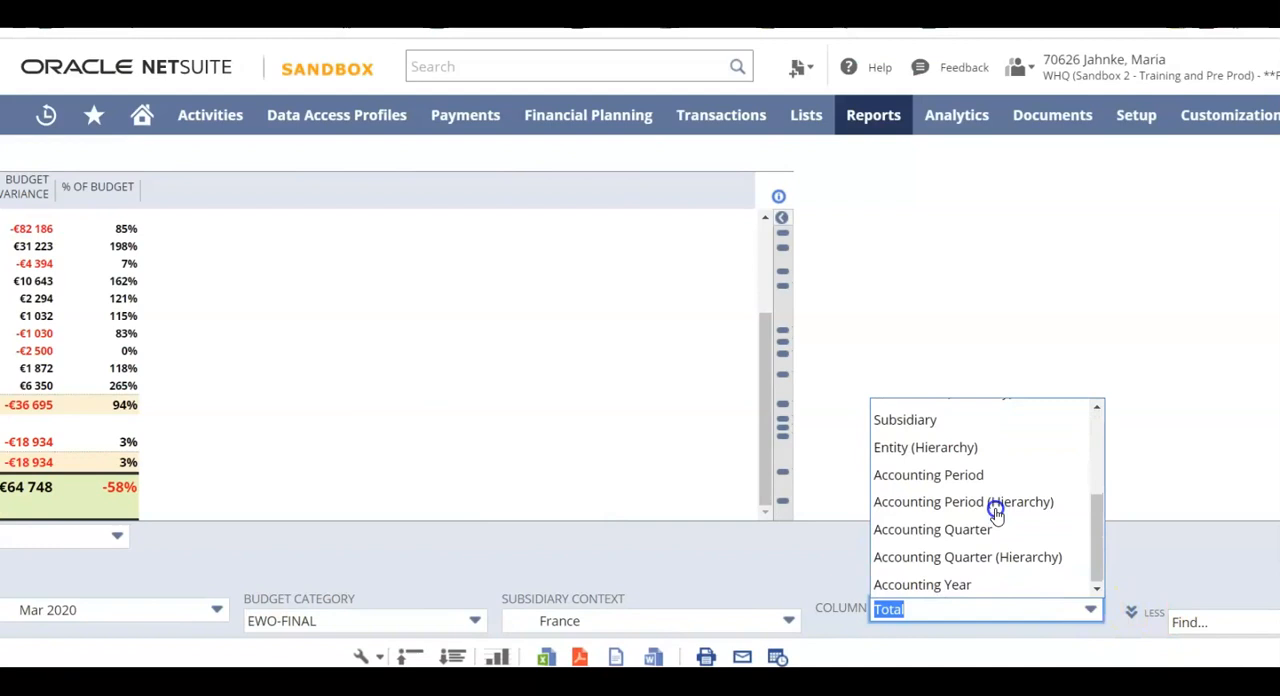
left_click(962, 474)
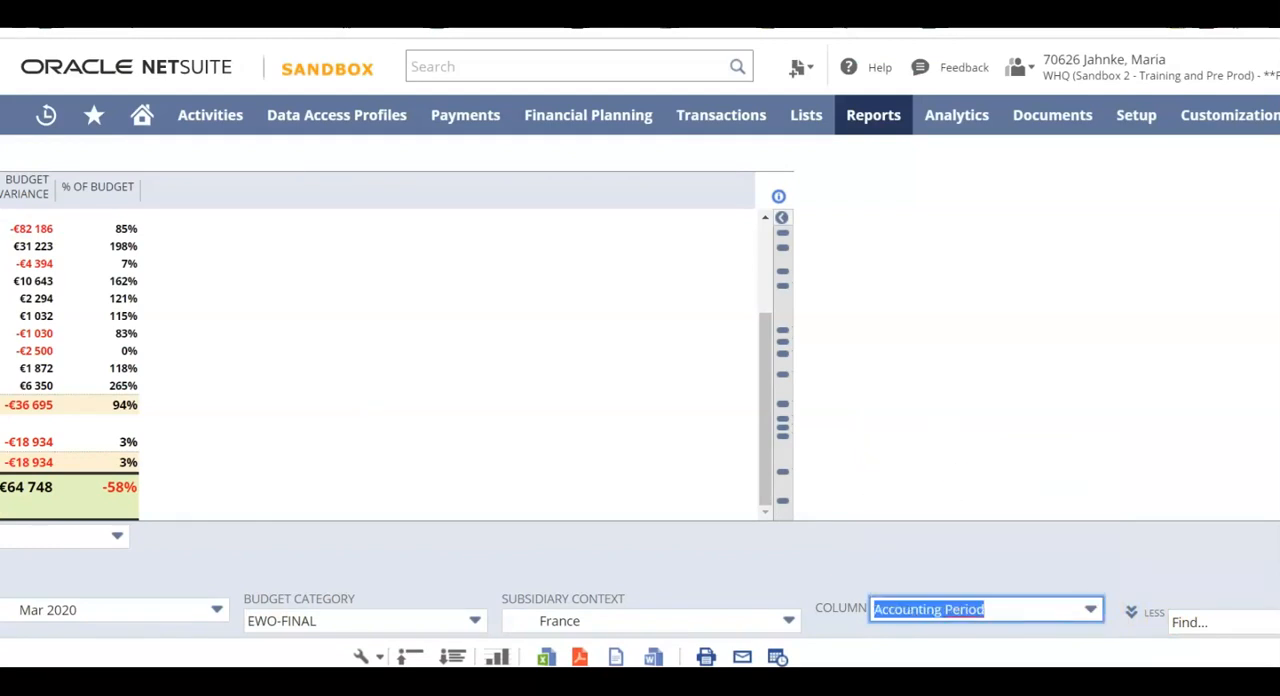
scroll(640, 400, "left", 6)
left_click(69, 657)
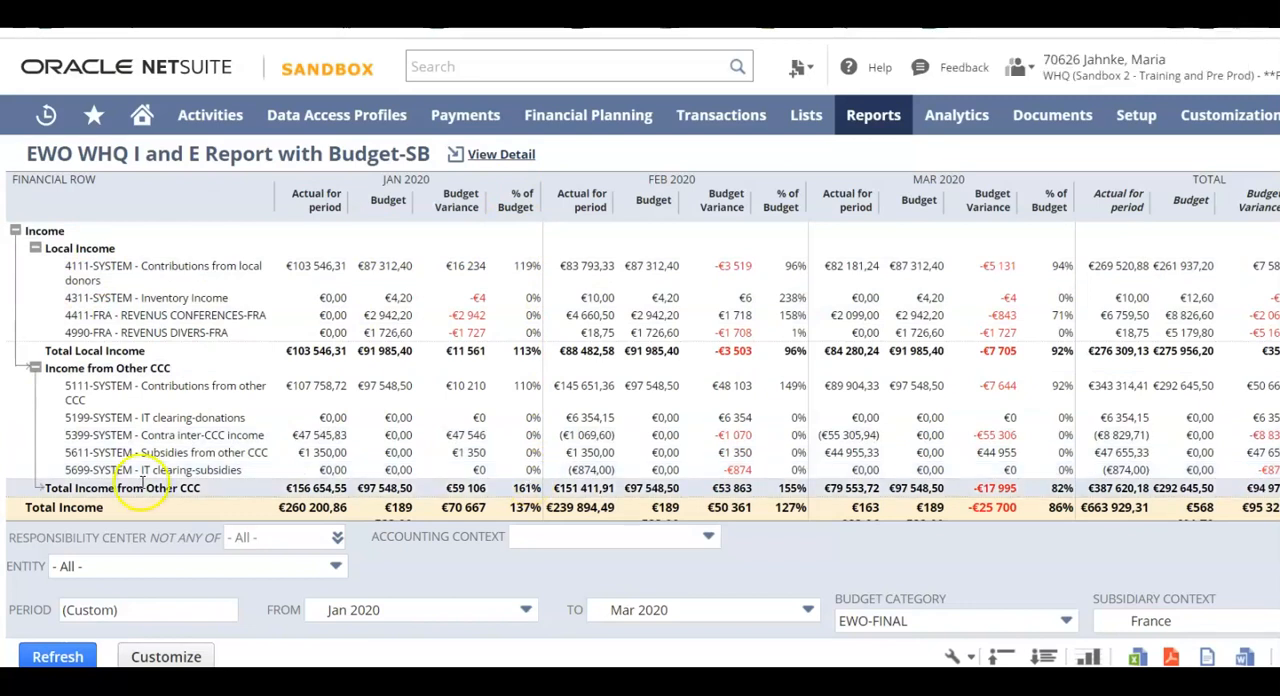
Look through the responsibility centers available in the report's filter and close the list without changing the selection.
left_click(335, 538)
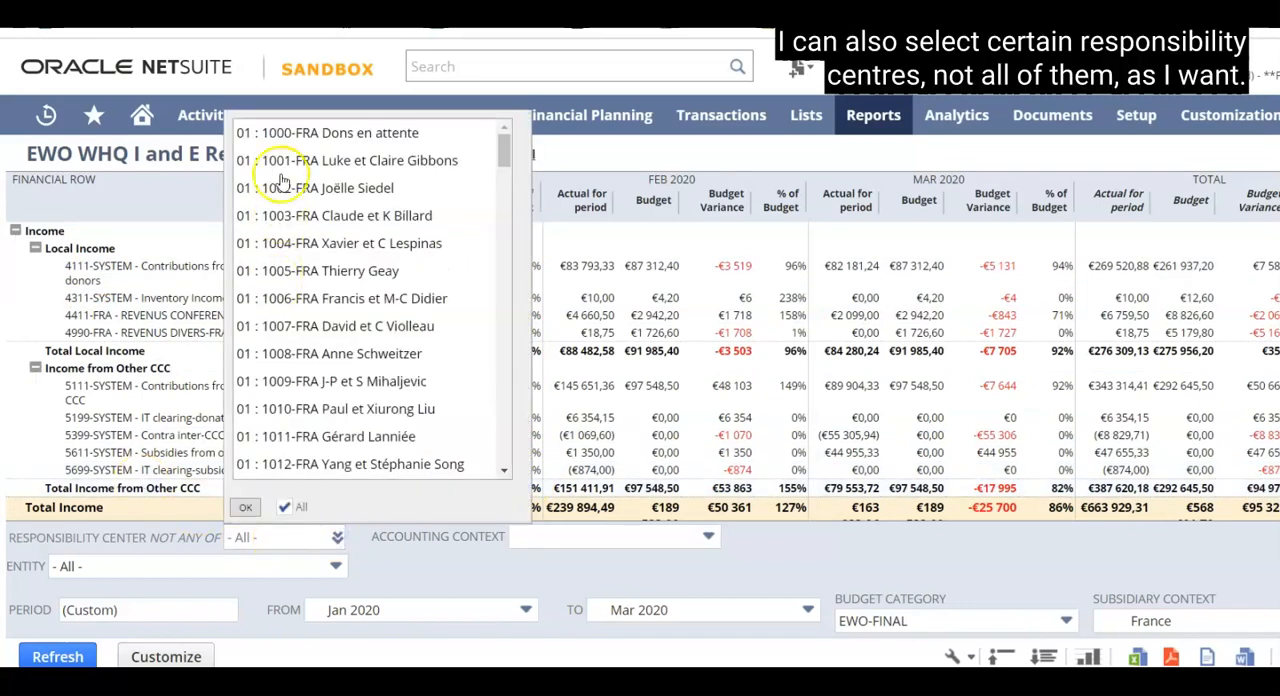
scroll(310, 290, "down", 10)
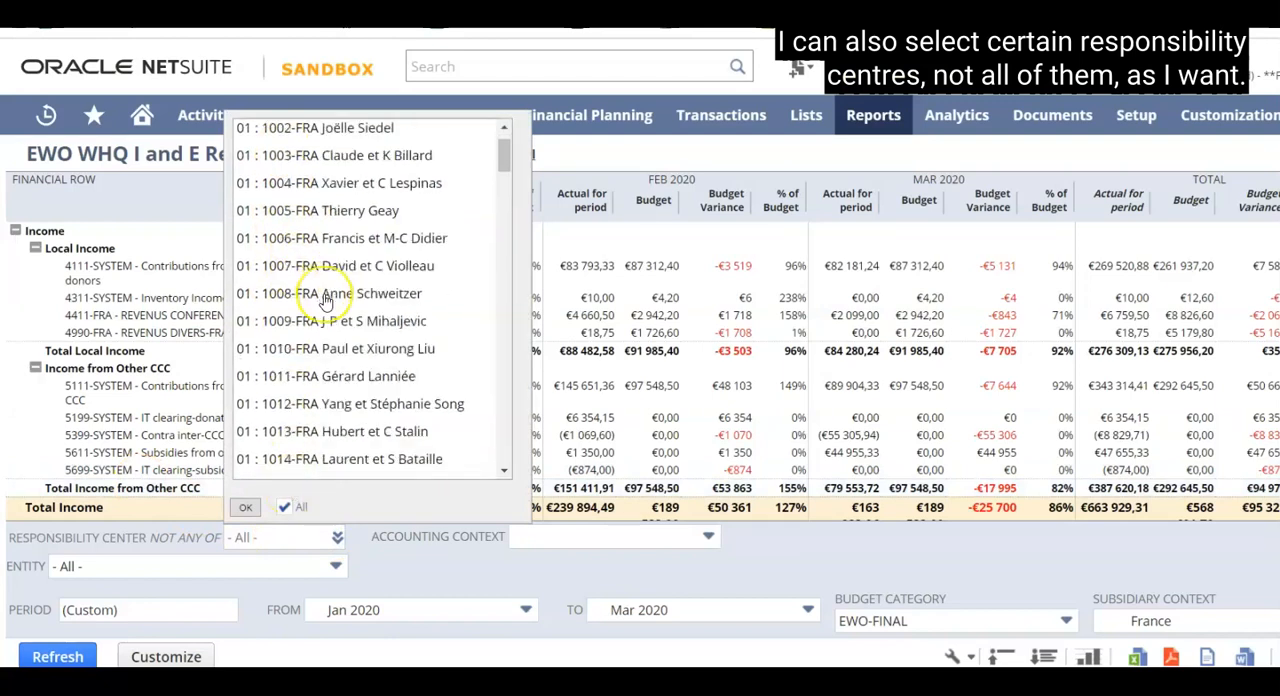
scroll(325, 300, "down", 5)
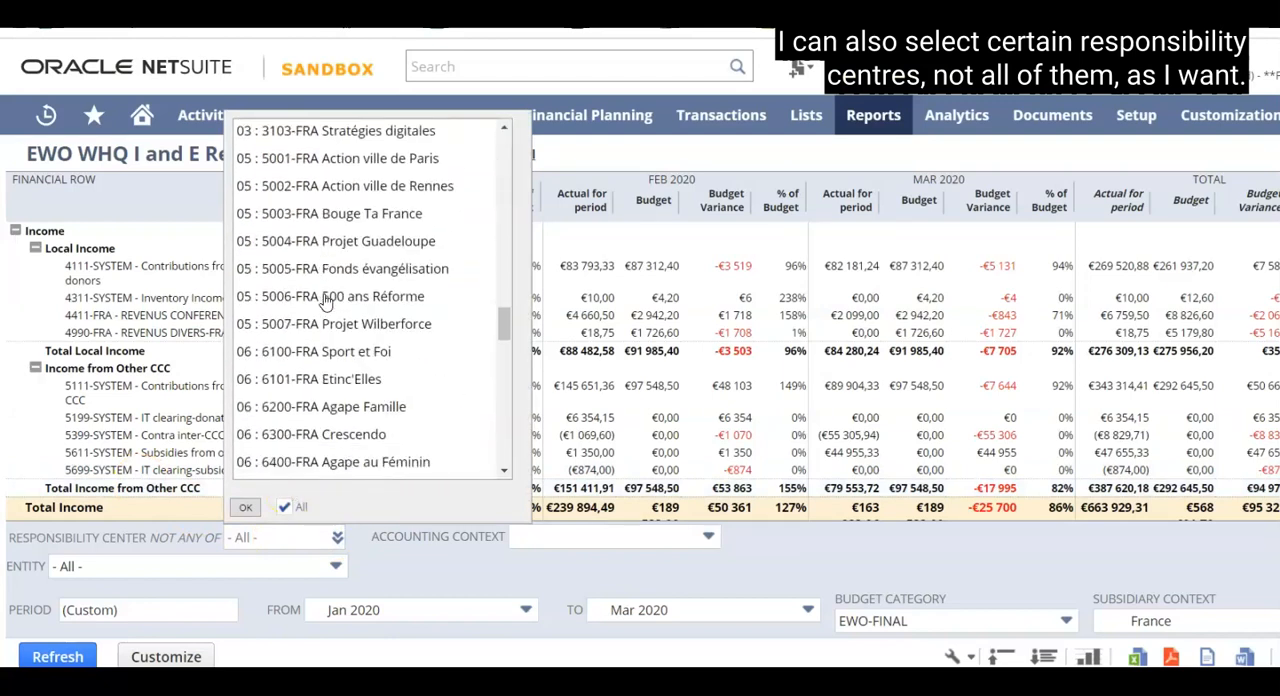
left_click(515, 566)
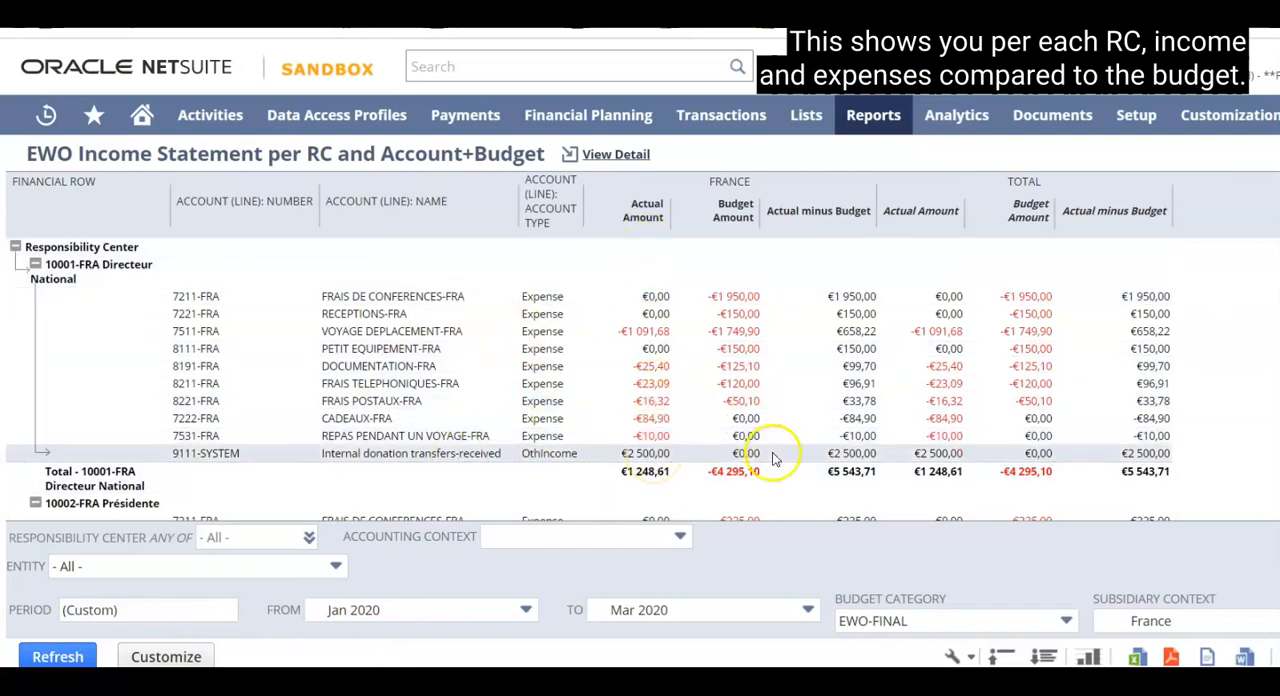
Examine actual versus budget amounts per responsibility center in the EWO Income Statement per RC and Account+Budget report, down to Campus Toulouse.
scroll(775, 435, "down", 10)
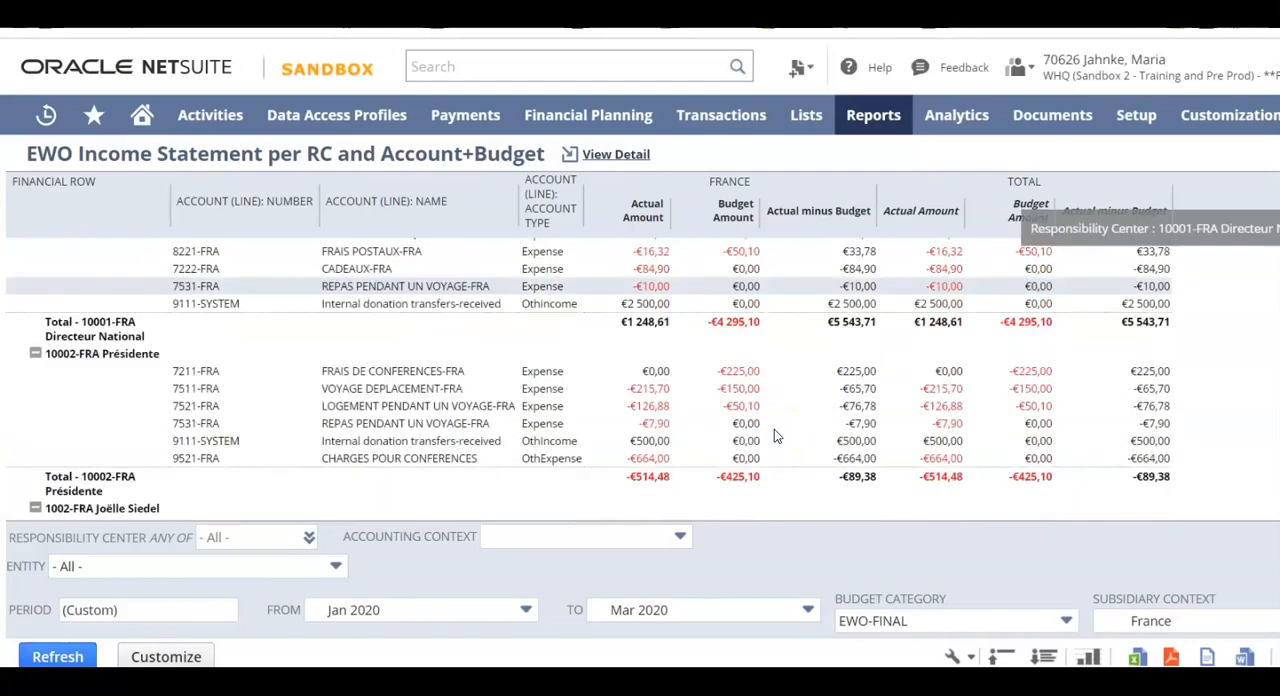
scroll(774, 435, "down", 15)
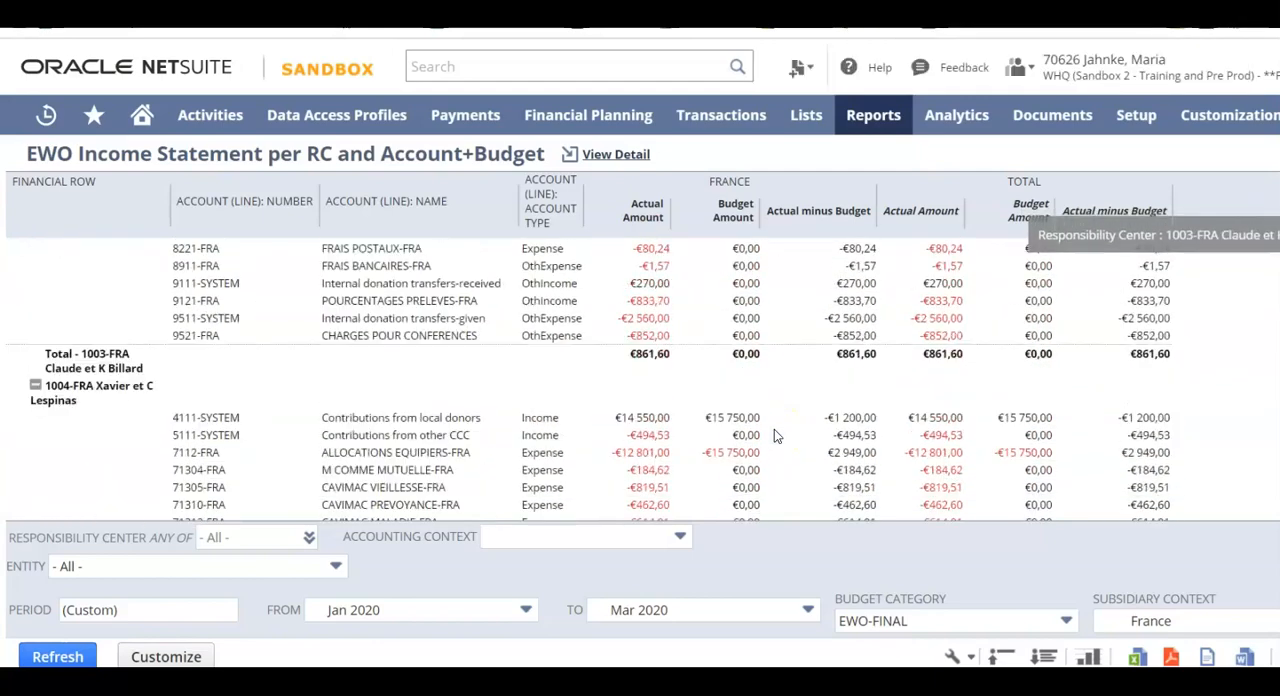
scroll(774, 435, "down", 15)
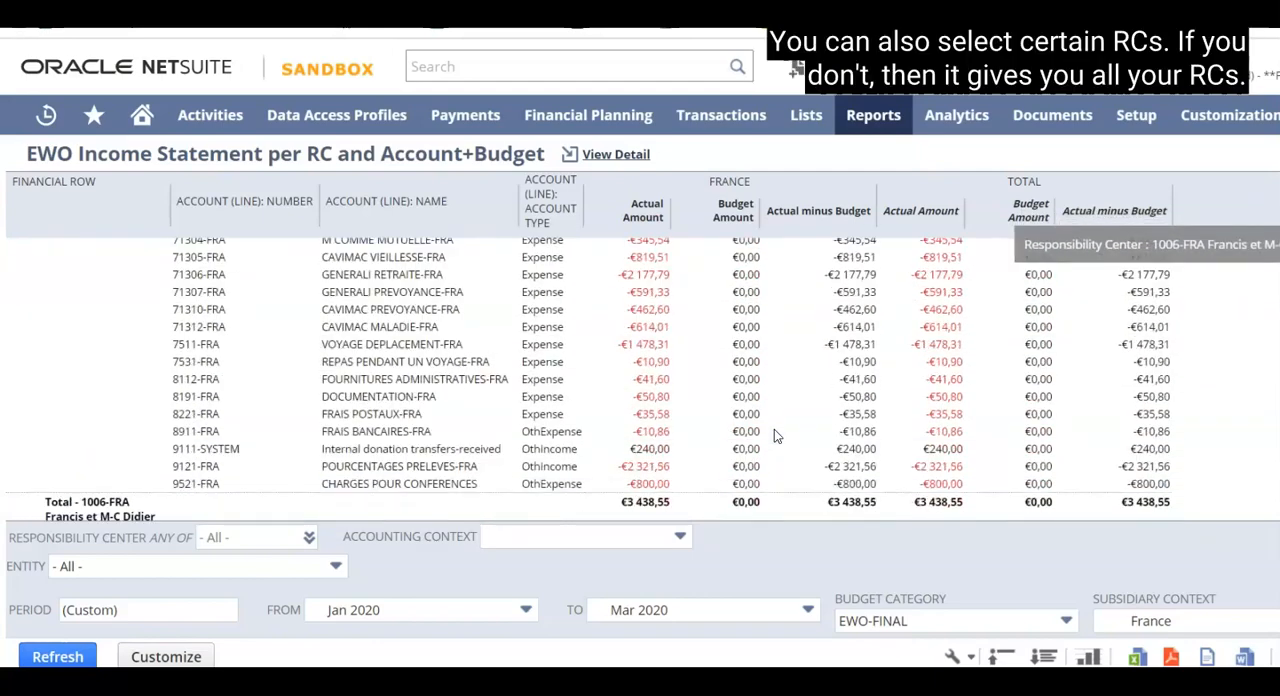
scroll(774, 435, "down", 15)
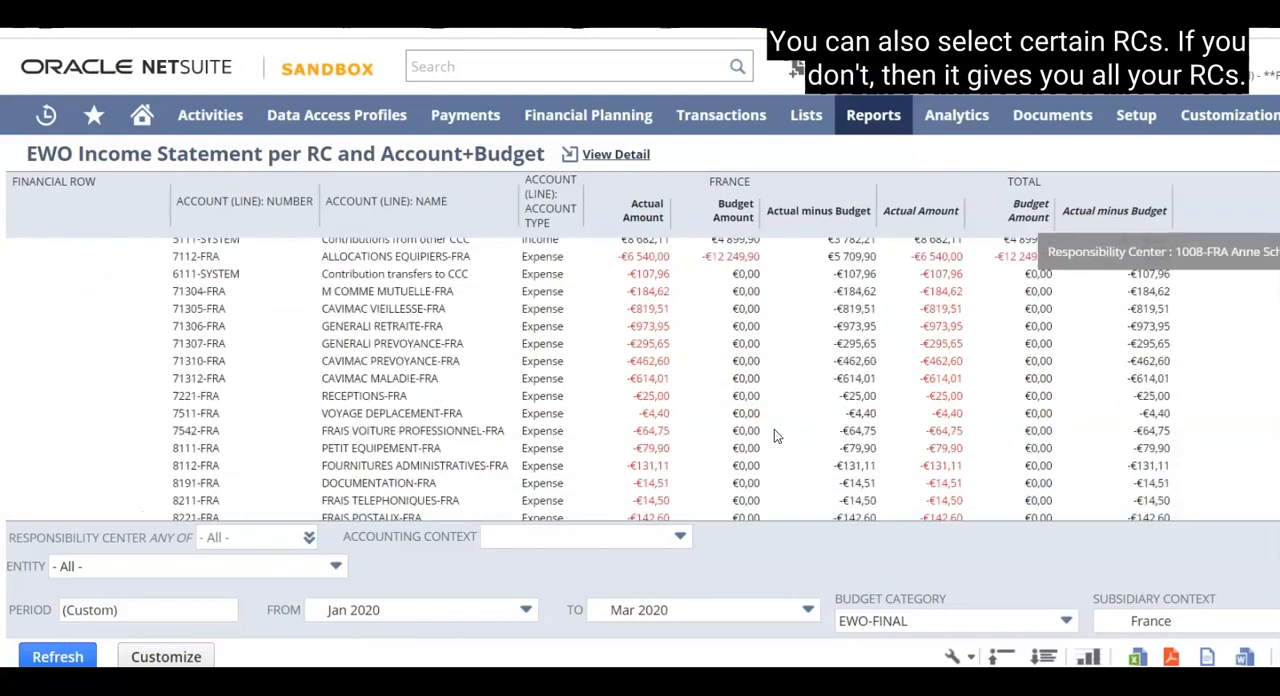
scroll(774, 436, "down", 15)
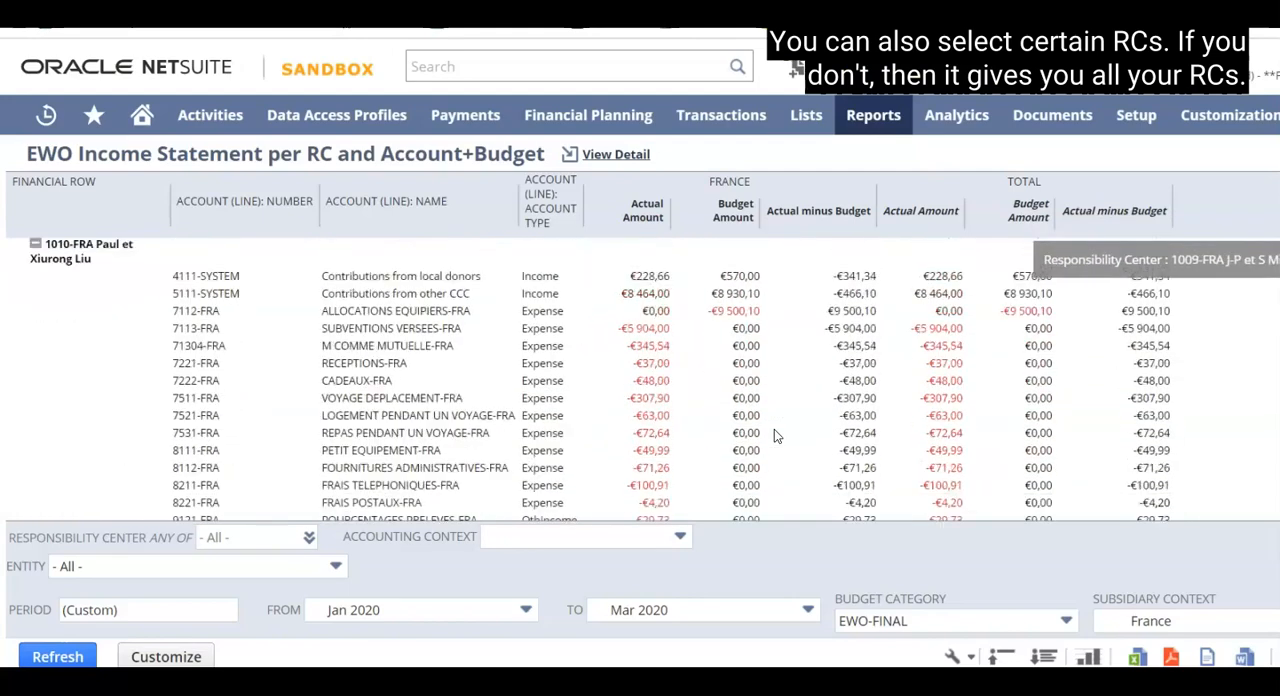
scroll(774, 434, "down", 15)
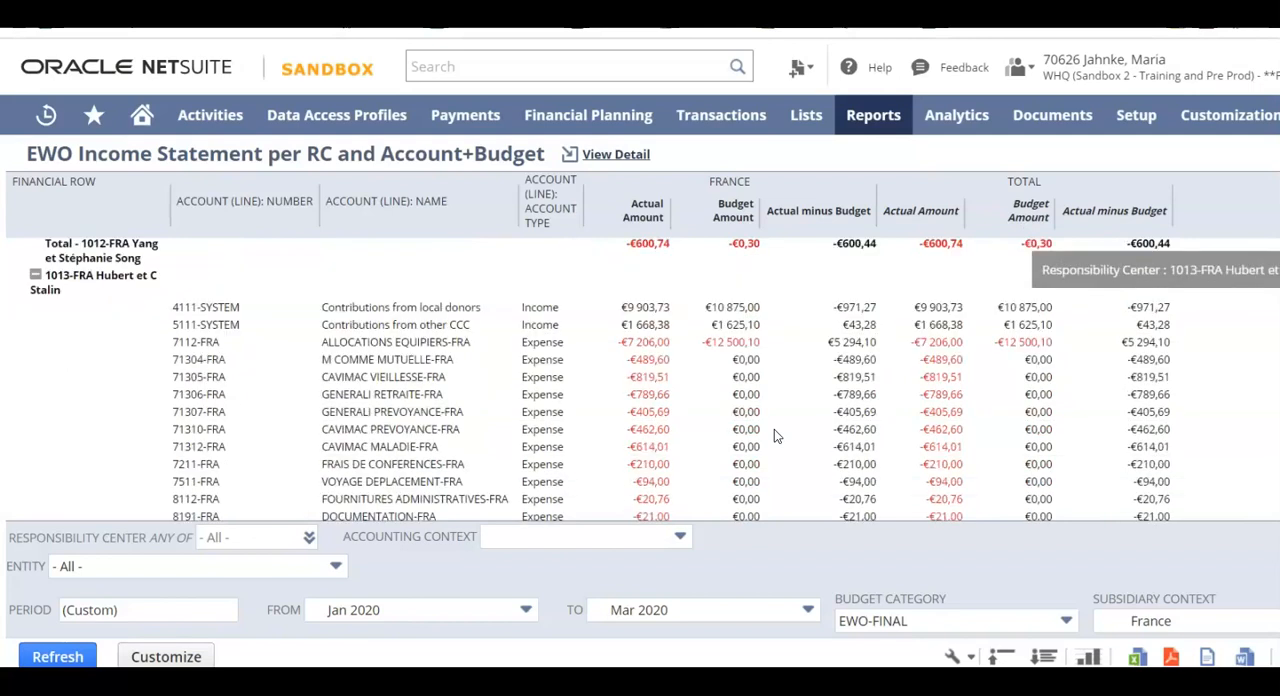
scroll(774, 434, "down", 10)
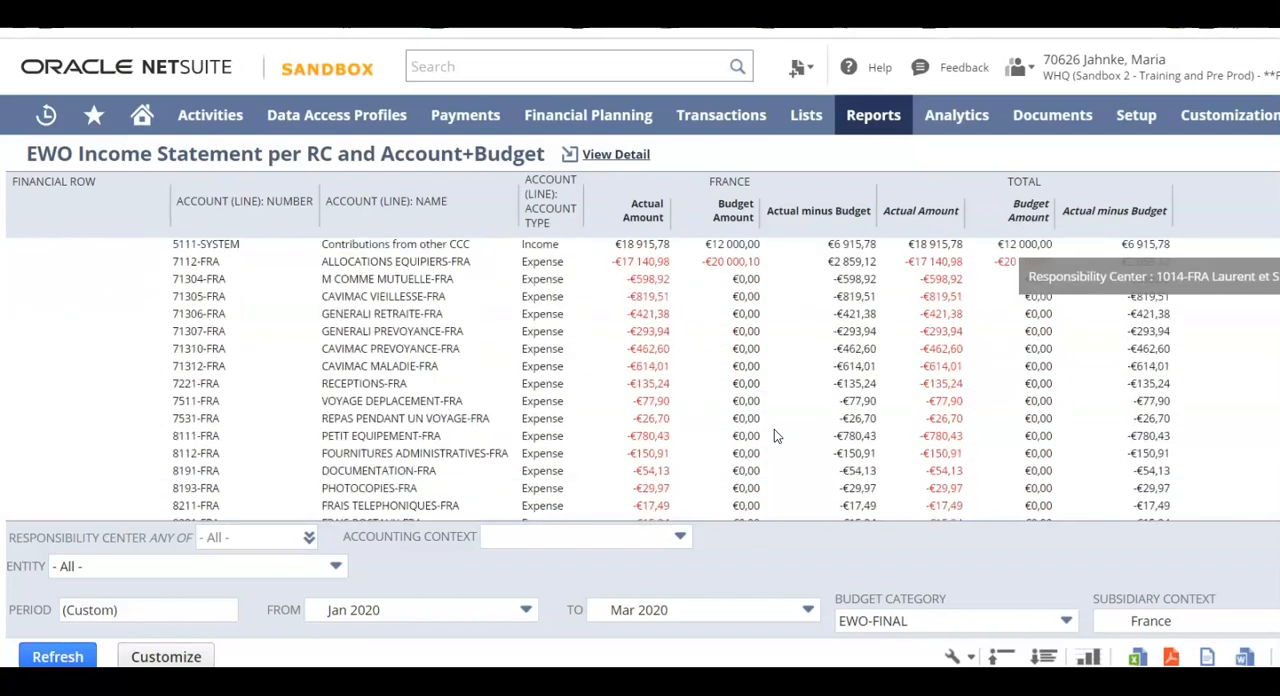
scroll(740, 440, "down", 15)
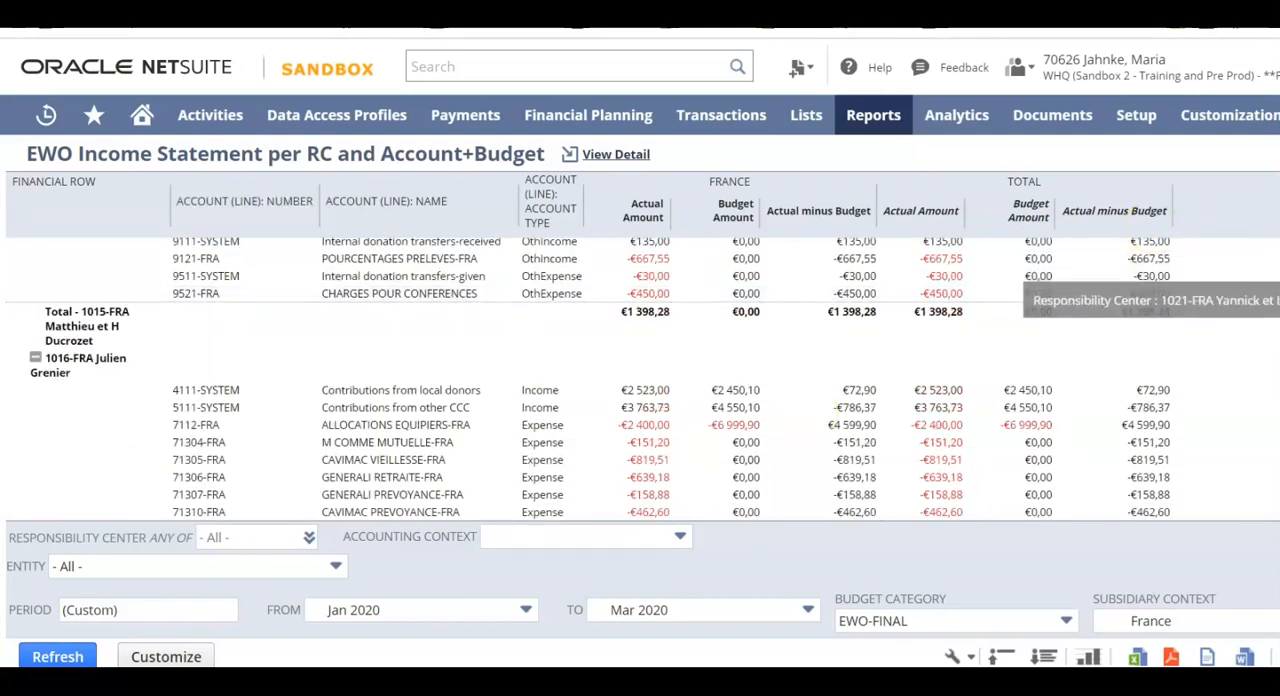
scroll(673, 430, "down", 3)
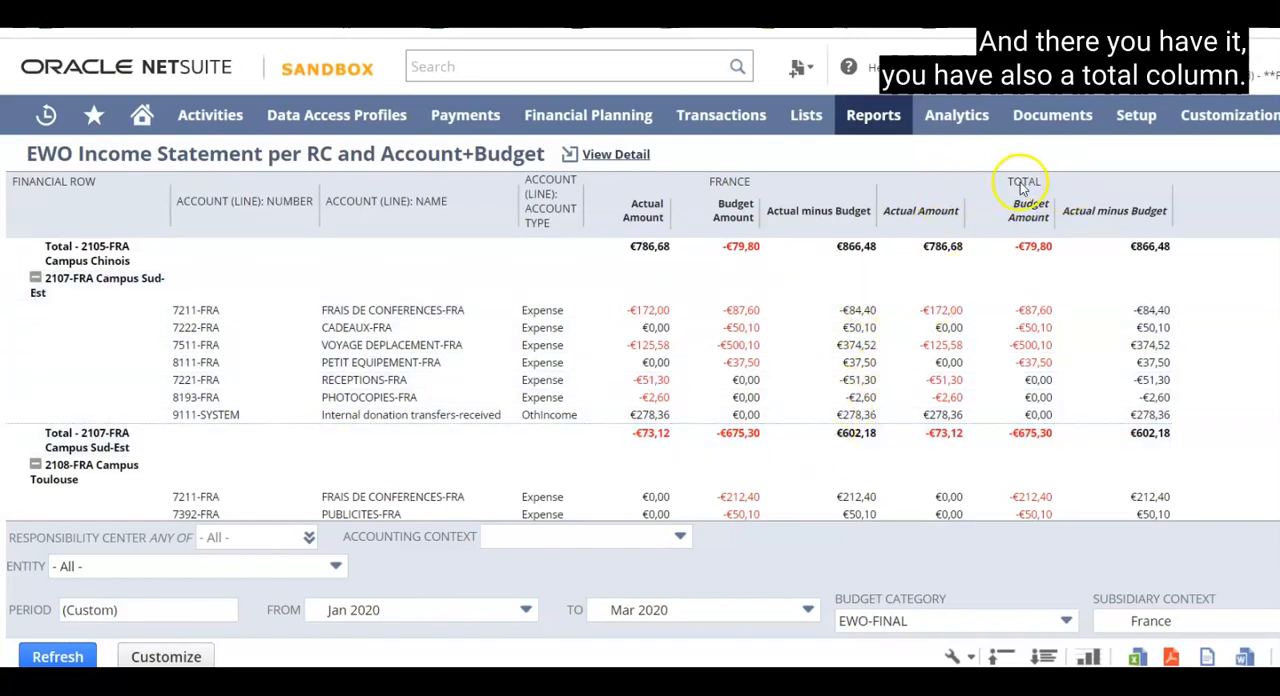
scroll(557, 365, "down", 3)
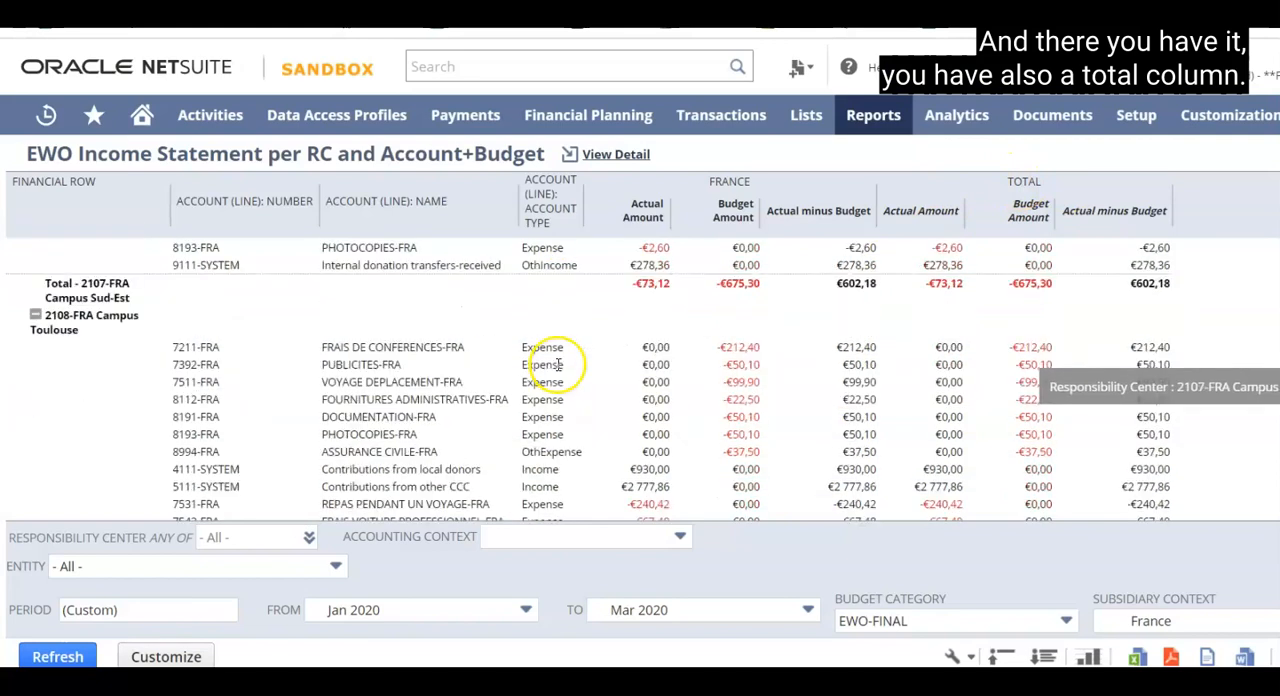
scroll(557, 365, "up", 3)
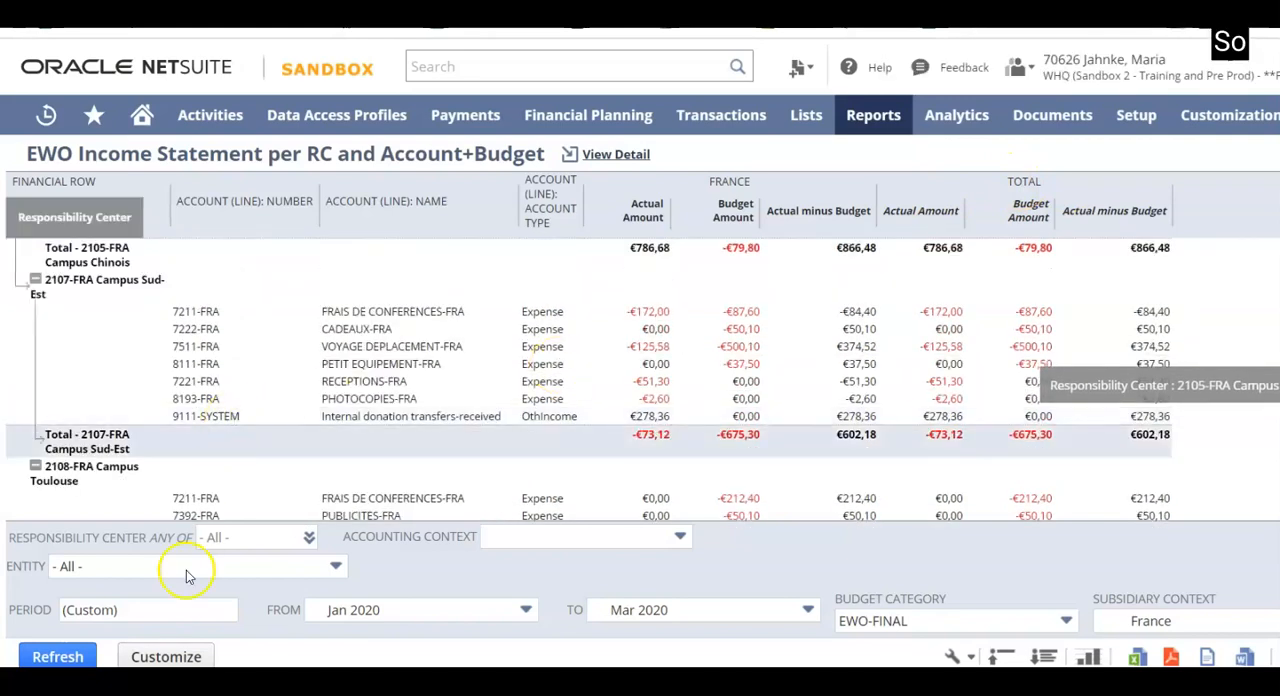